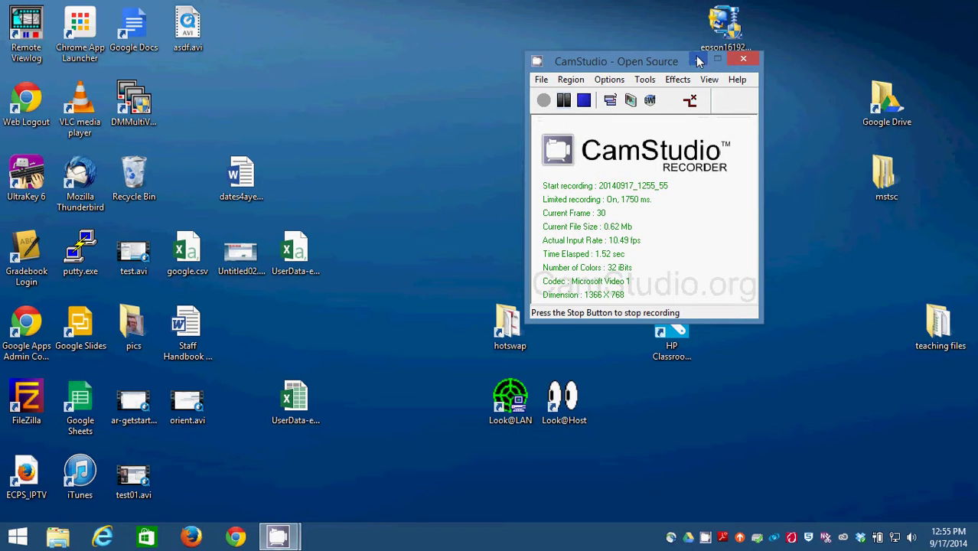
Minimize the CamStudio recorder to reveal the Chrome window behind it
left_click(697, 60)
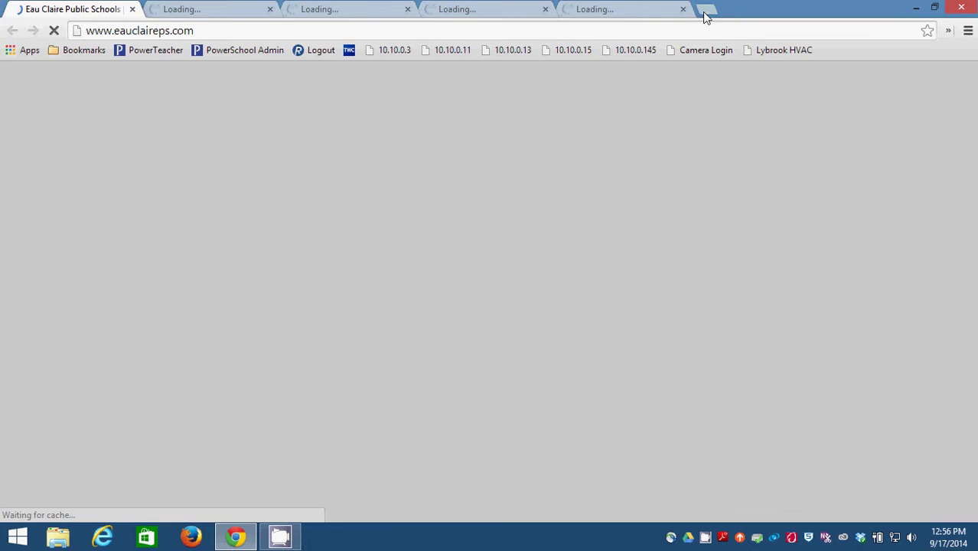
Open a new tab and close all the leftover Eau Claire school website tabs
key("ctrl+t")
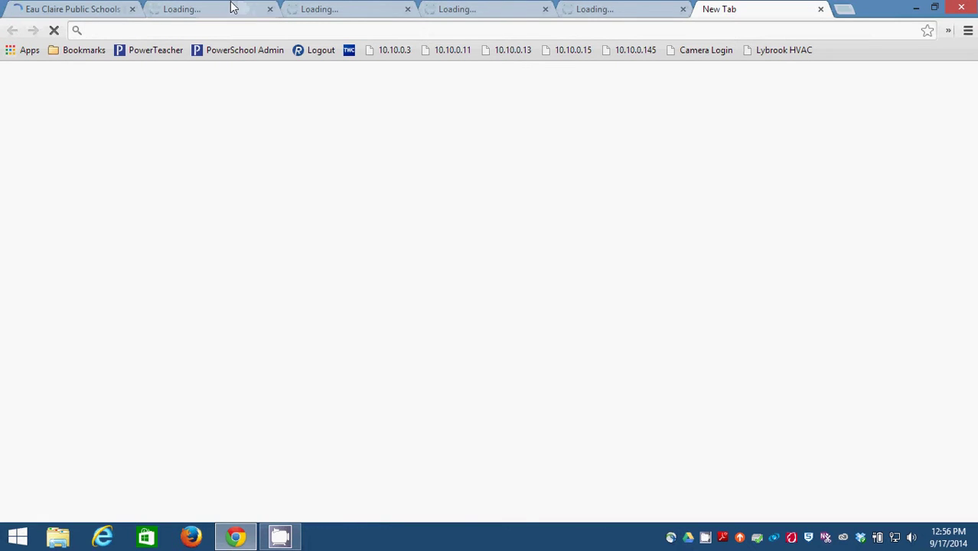
left_click(132, 10)
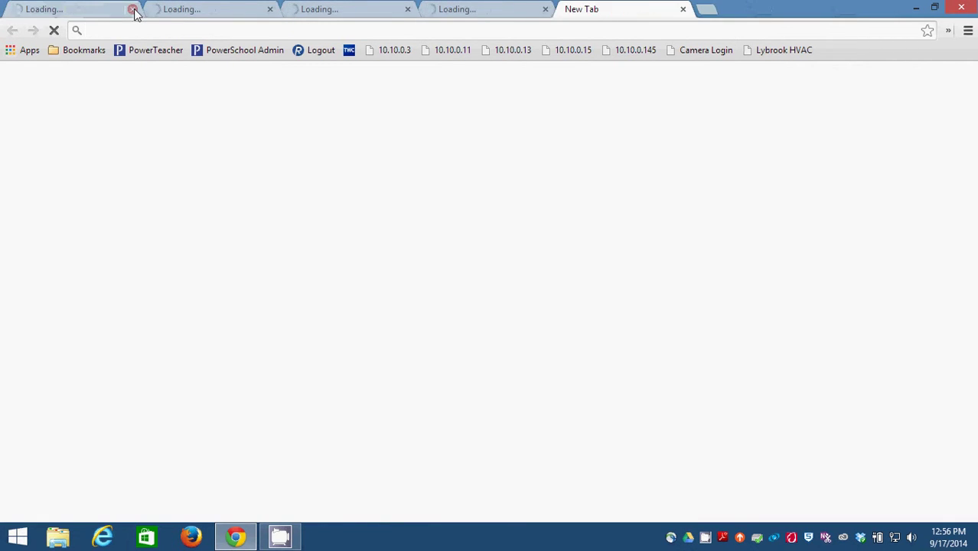
left_click(132, 10)
left_click(132, 10)
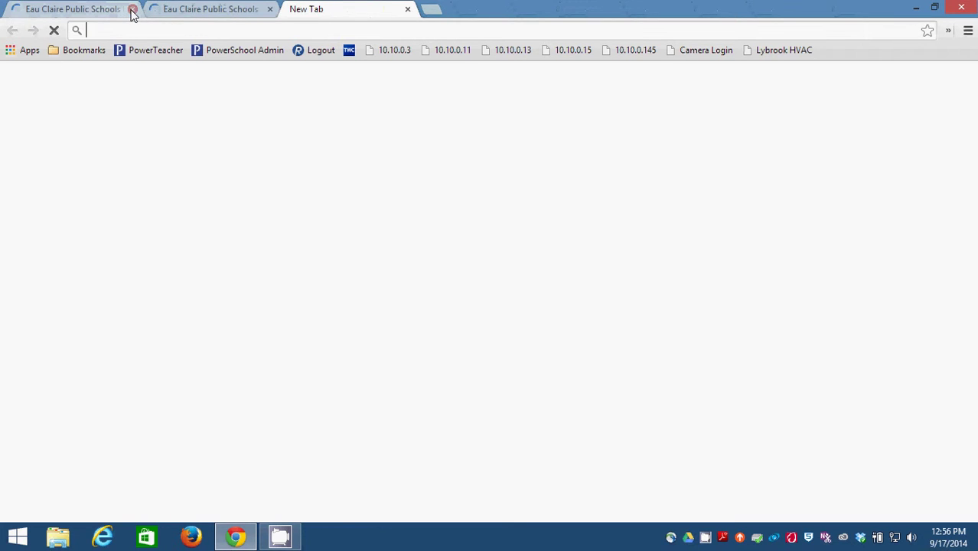
left_click(132, 10)
left_click(132, 10)
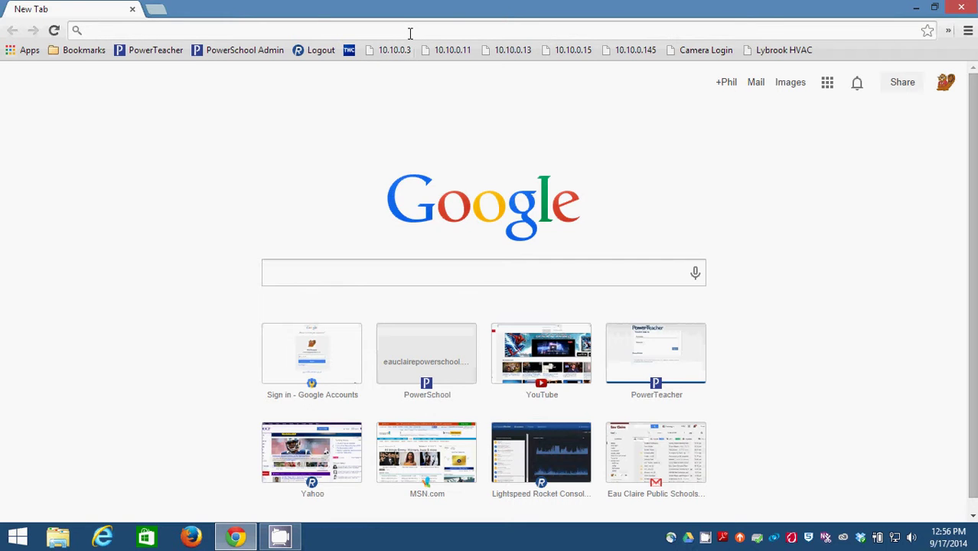
Load eauclairepowerschool.berrienresa.org/public, correcting the autocompleted address
type("eauclaire")
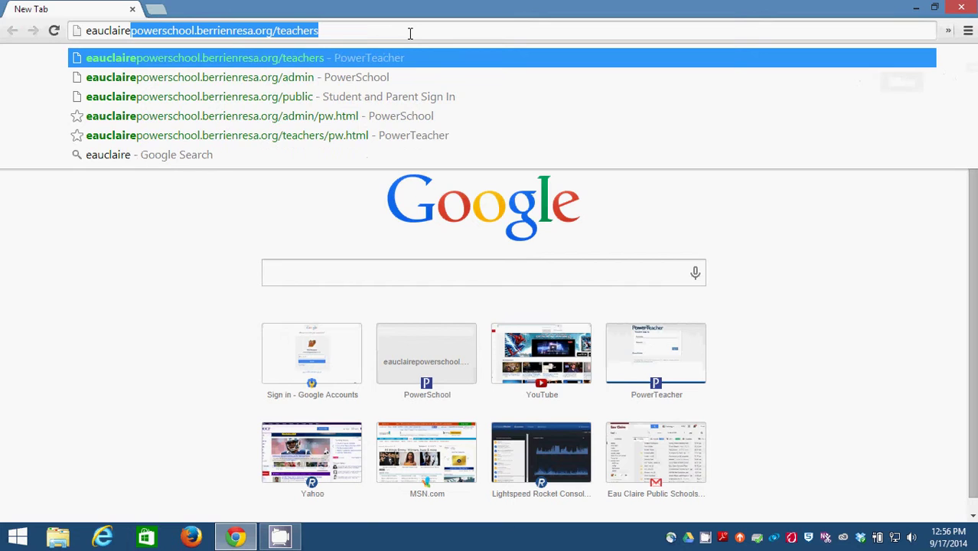
key("End")
key("BackSpace")
key("BackSpace")
key("BackSpace")
key("BackSpace")
key("BackSpace")
key("BackSpace")
key("BackSpace")
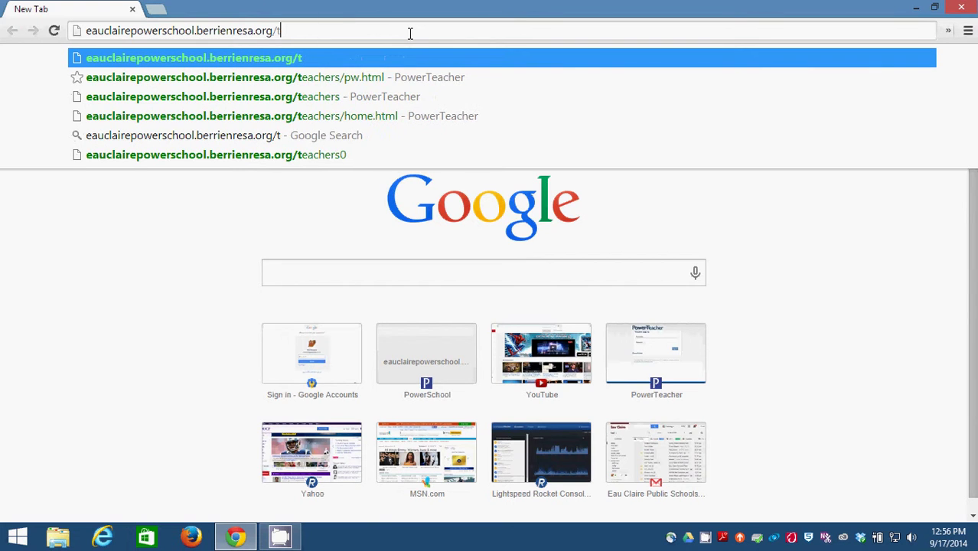
key("BackSpace")
type("public")
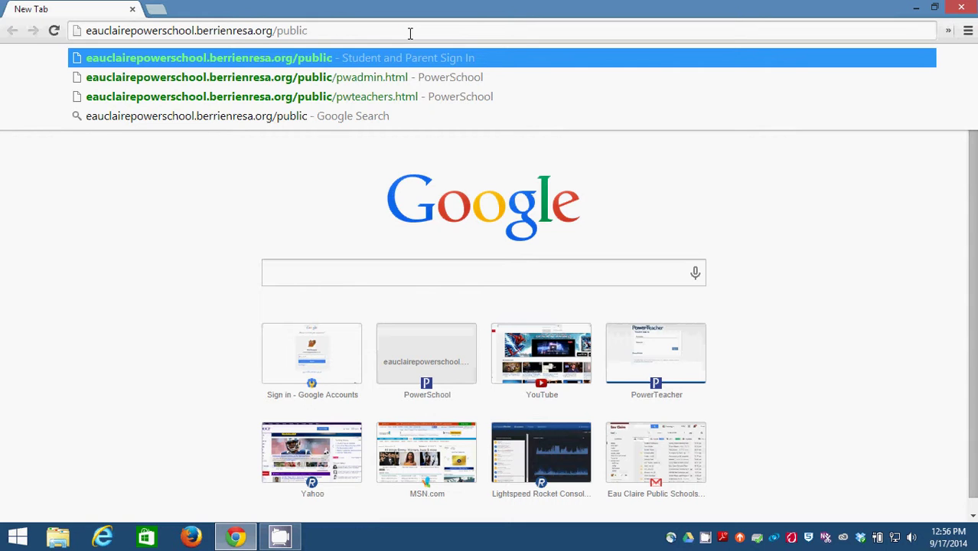
key("Return")
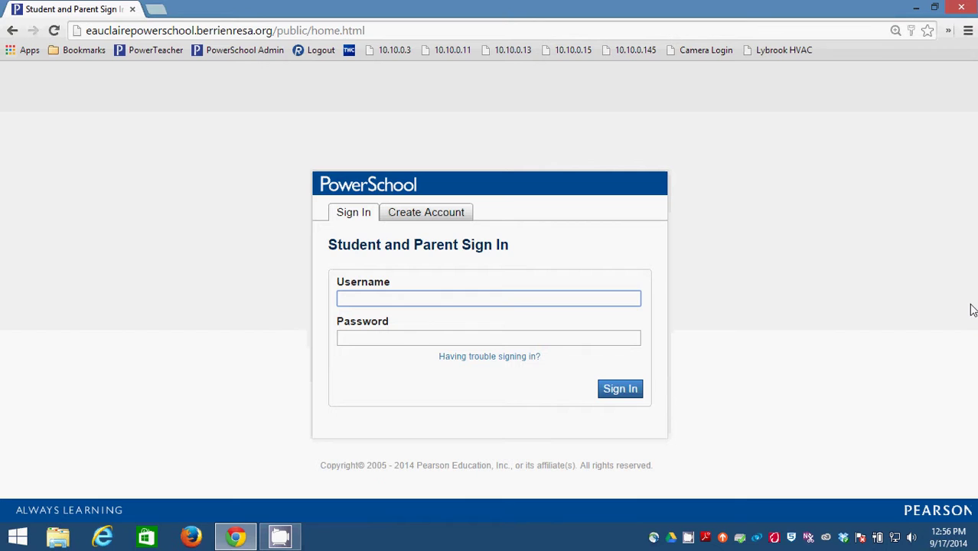
Switch the PowerSchool sign-in box to its Create Account tab
left_click(872, 278)
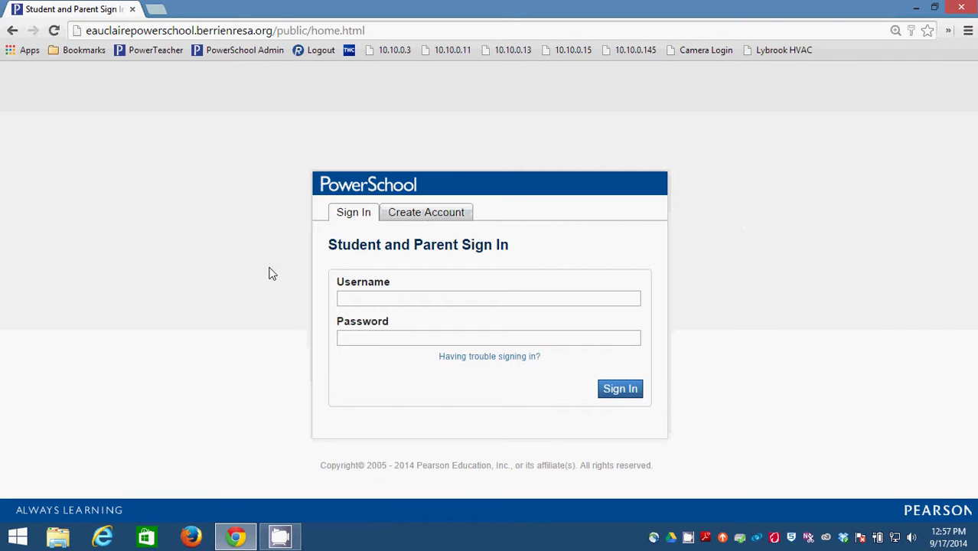
left_click(430, 213)
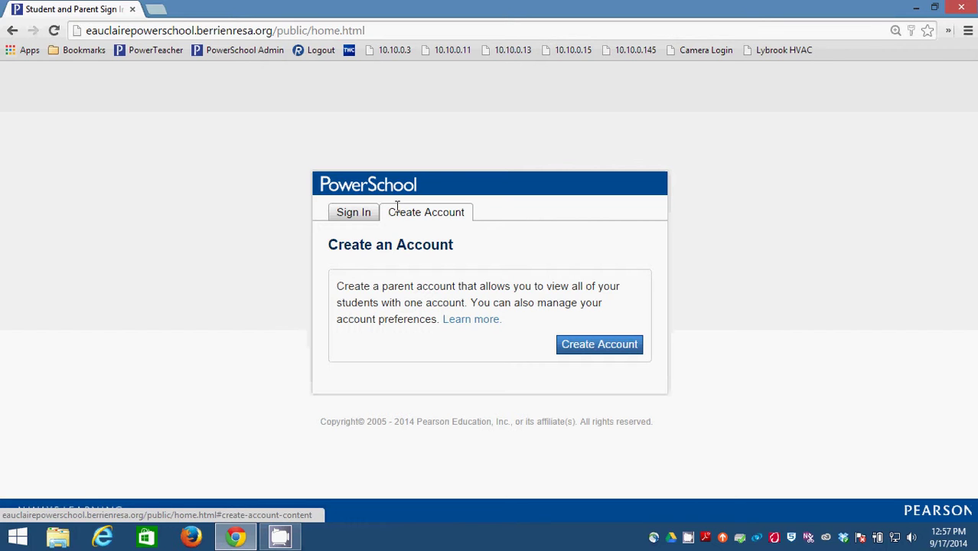
Open the Create Parent Account form and scroll through its sections and back up
left_click(355, 213)
left_click(403, 217)
left_click(588, 353)
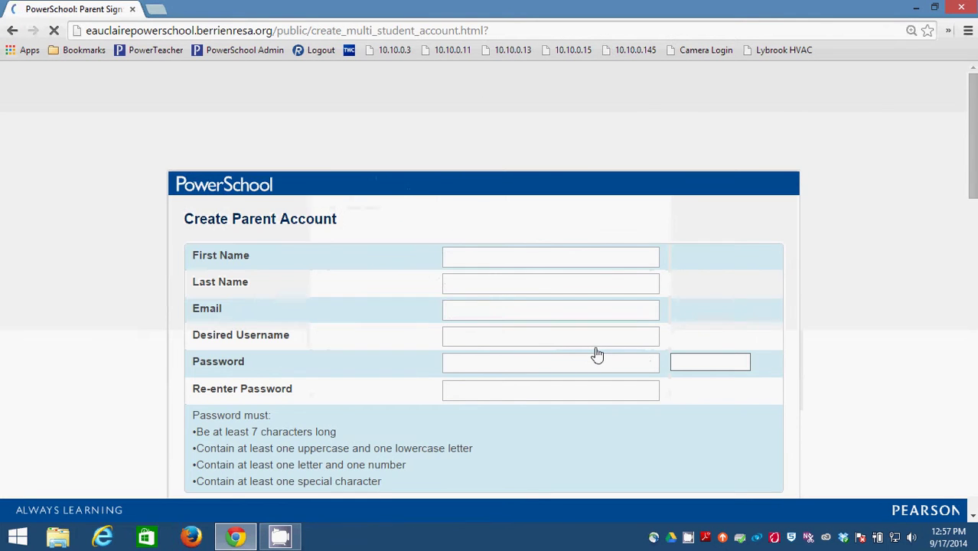
left_click_drag(974, 143, 974, 447)
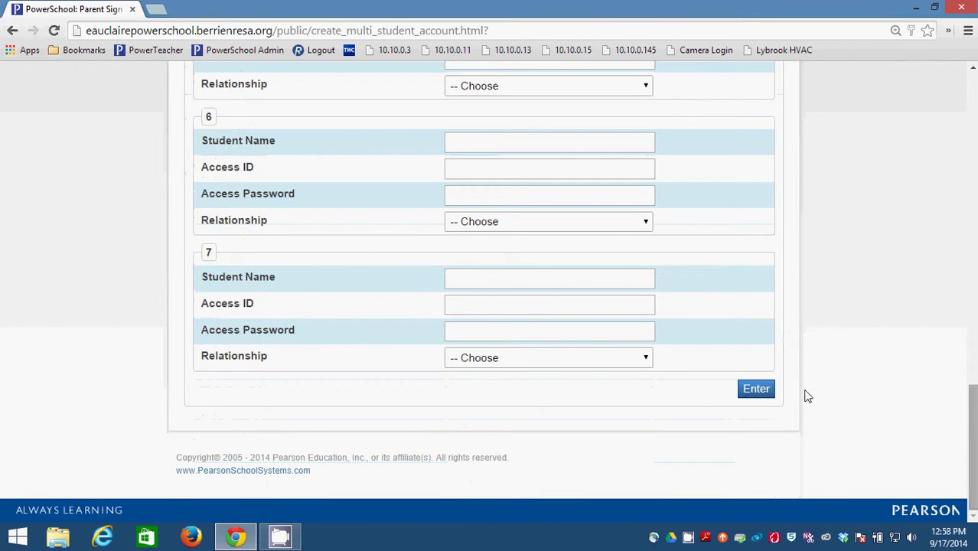
left_click_drag(974, 501, 974, 184)
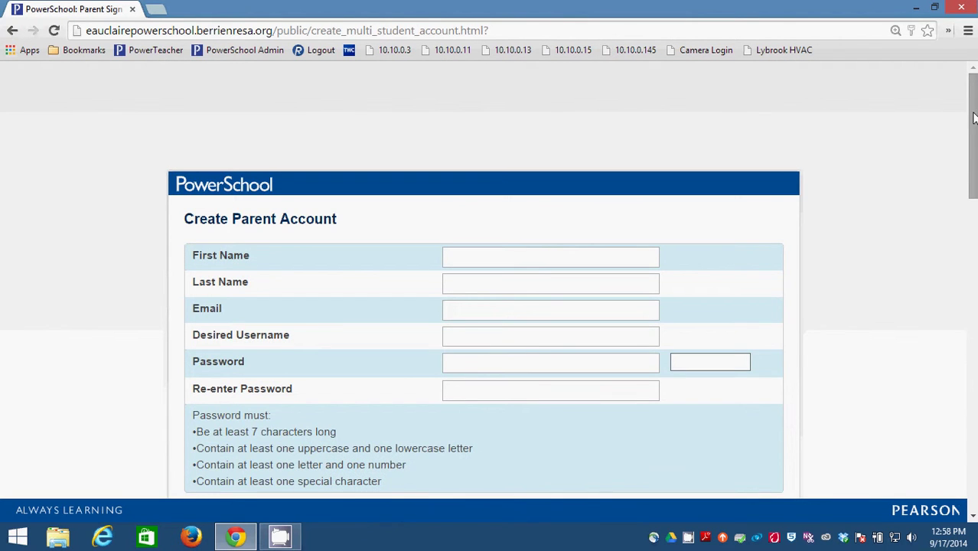
left_click_drag(975, 110, 974, 109)
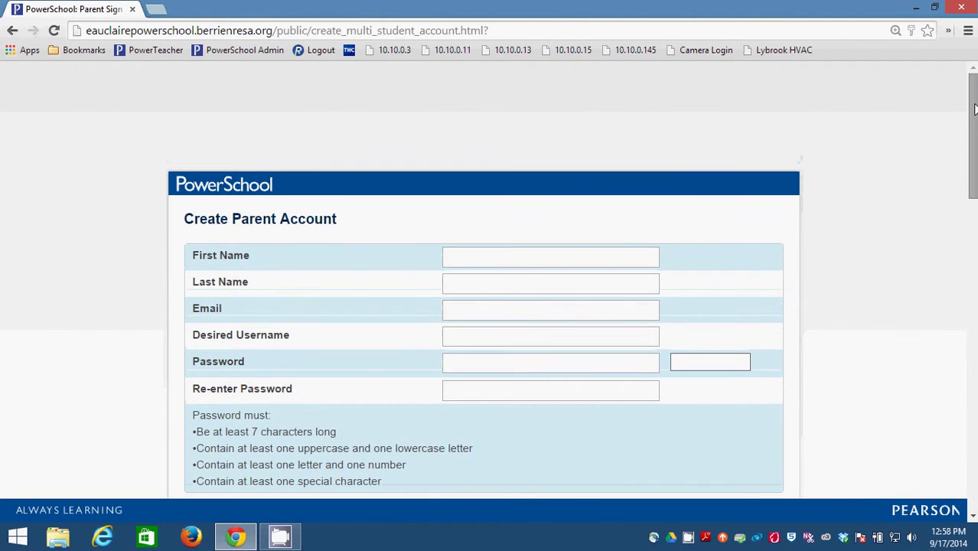
Enter the parent's first and last name in the form
left_click(588, 254)
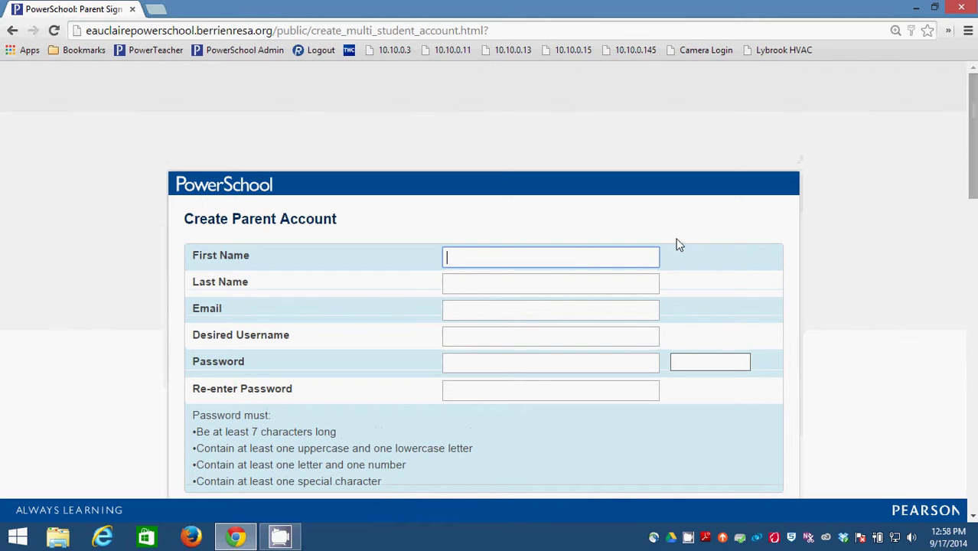
type("Joe")
key("Tab")
type("Public")
key("Tab")
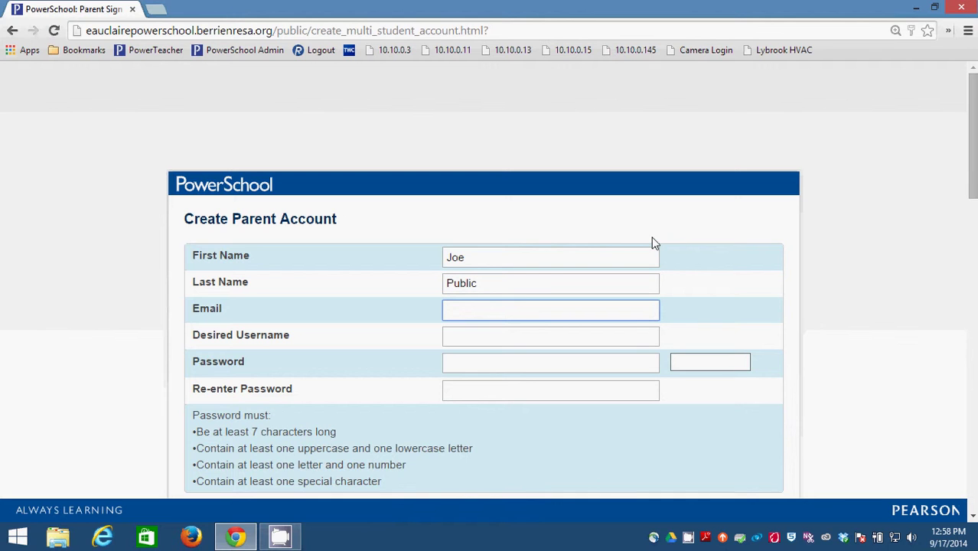
Fill in the parent's e-mail address, fixing its typo, and the desired username
left_click_drag(973, 153, 973, 156)
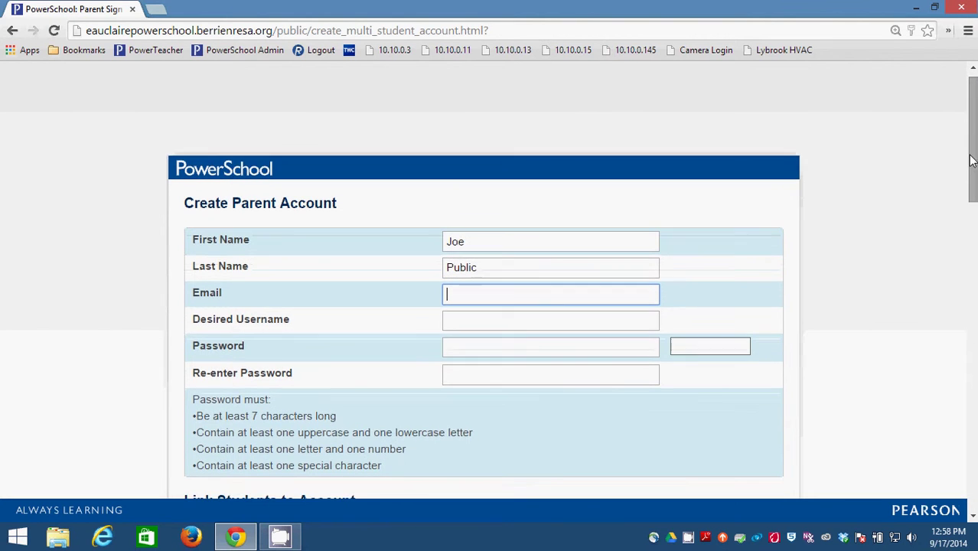
left_click(493, 291)
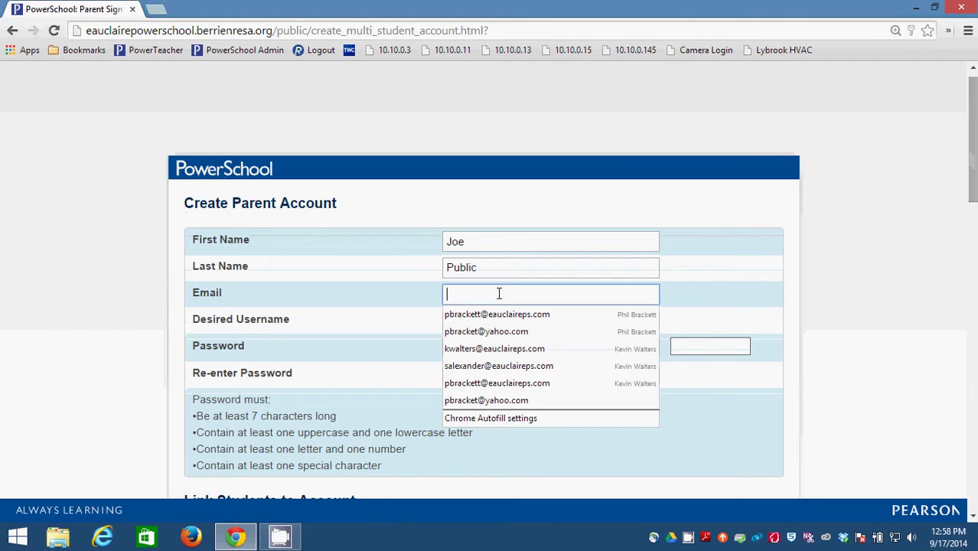
key("Escape")
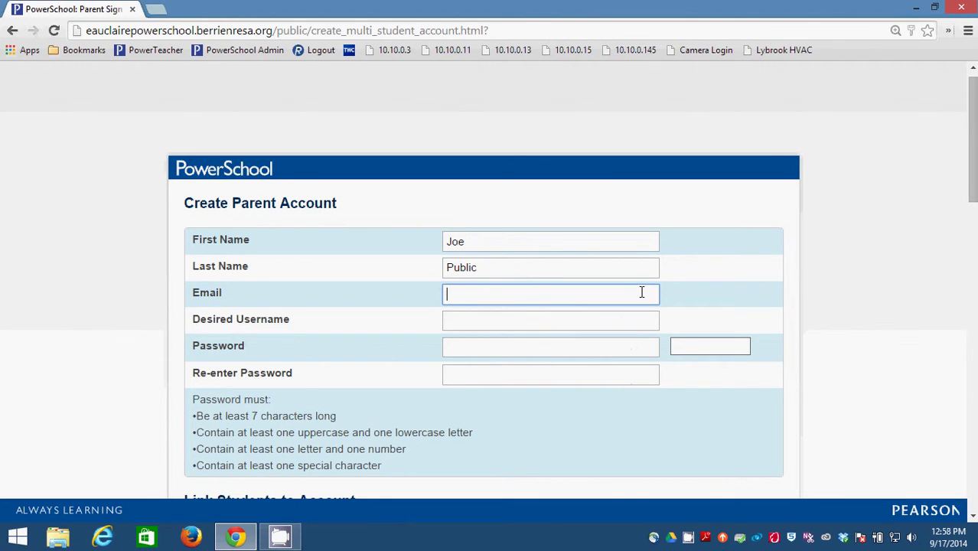
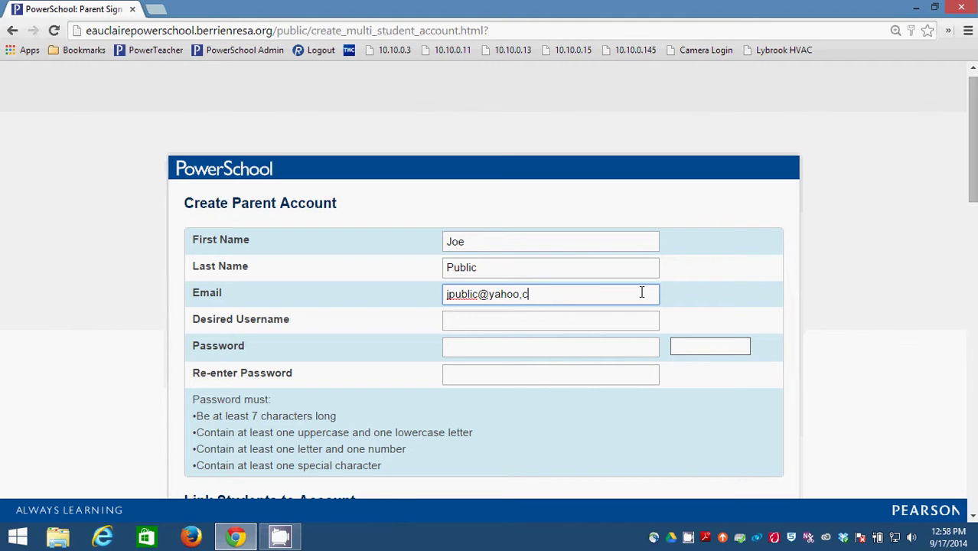
left_click(497, 324)
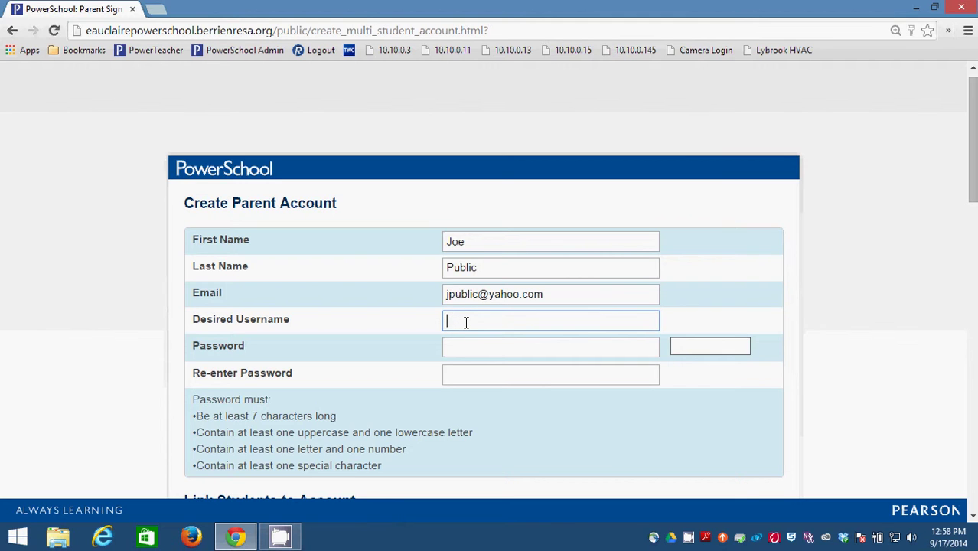
type("jpublic")
left_click(487, 349)
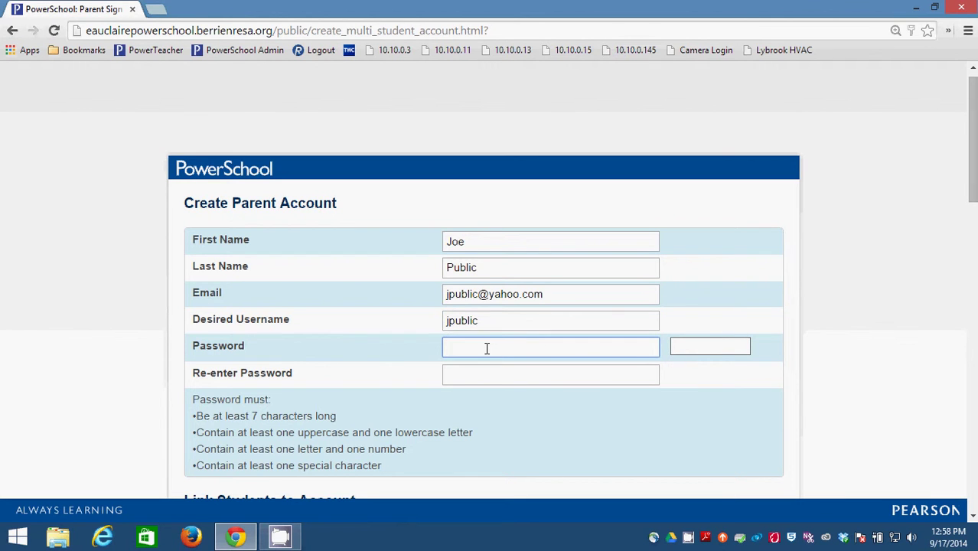
left_click_drag(173, 391, 474, 467)
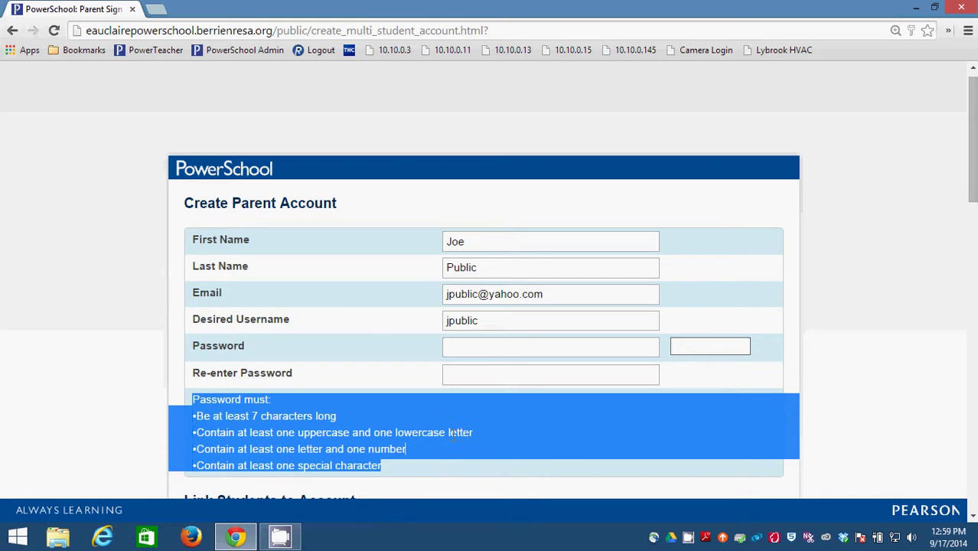
left_click(356, 450)
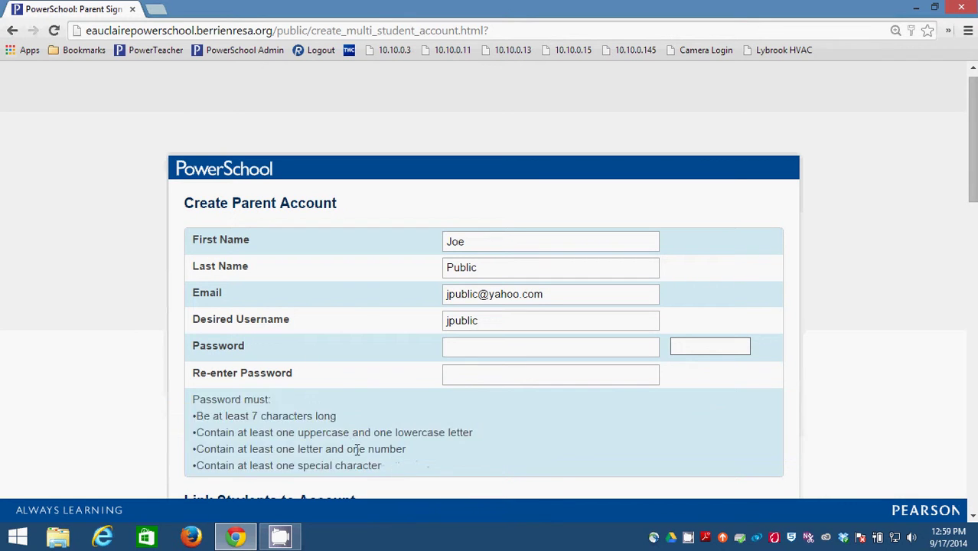
left_click_drag(348, 450, 413, 450)
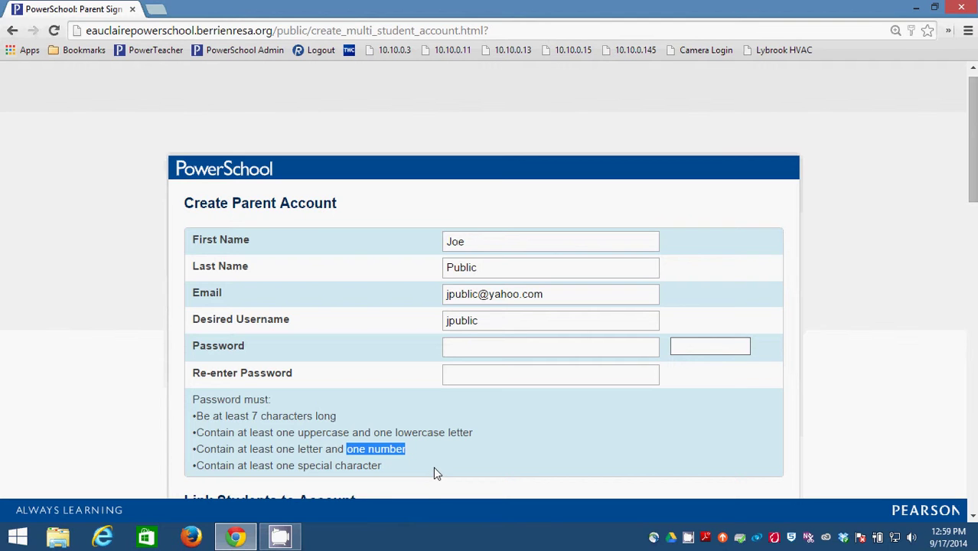
left_click(385, 470)
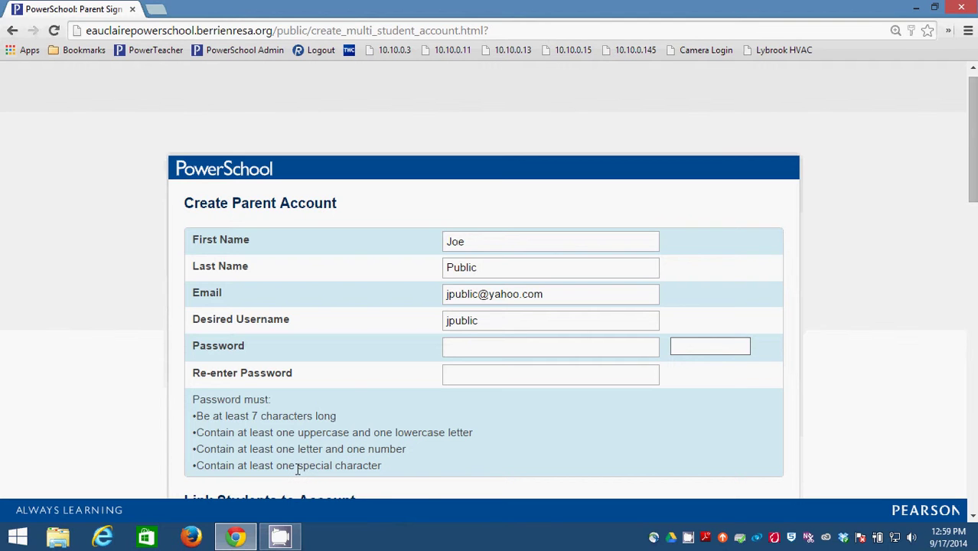
left_click_drag(298, 469, 386, 472)
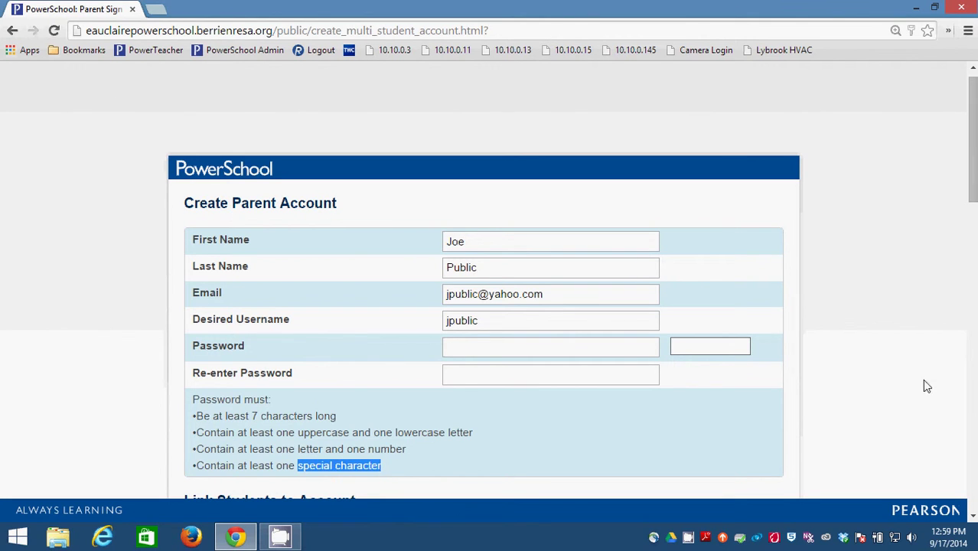
left_click(877, 373)
left_click(495, 348)
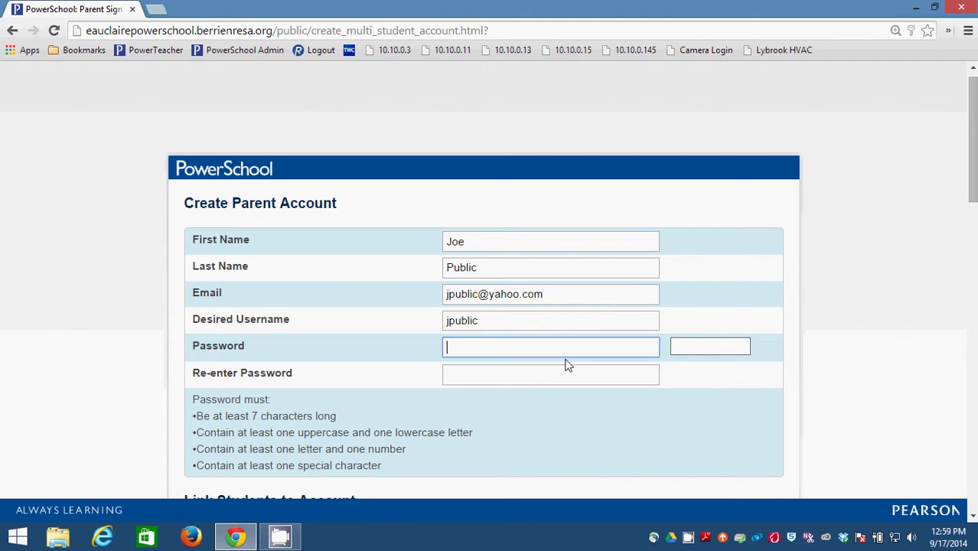
Enter a password, retyping it until the strength meter rates it Strong
type("••••••••••")
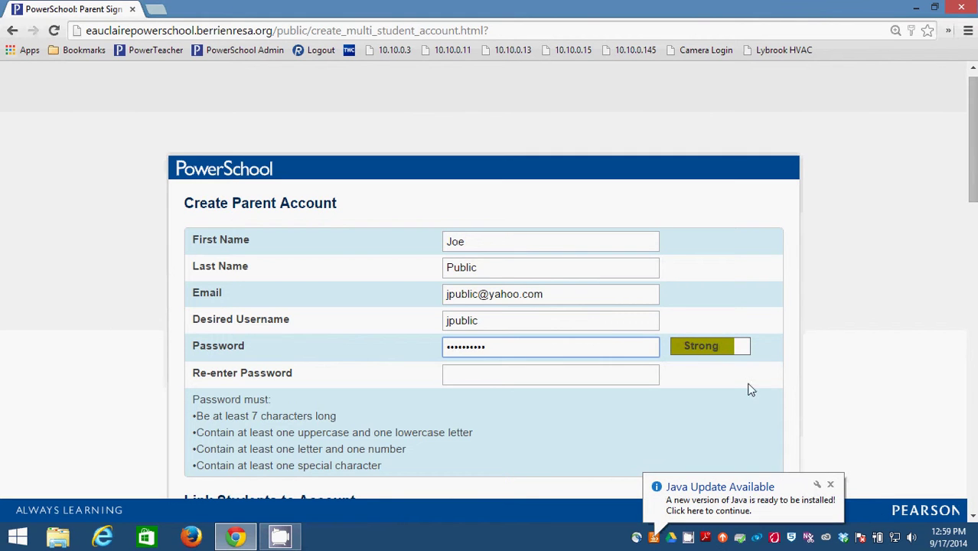
left_click(831, 484)
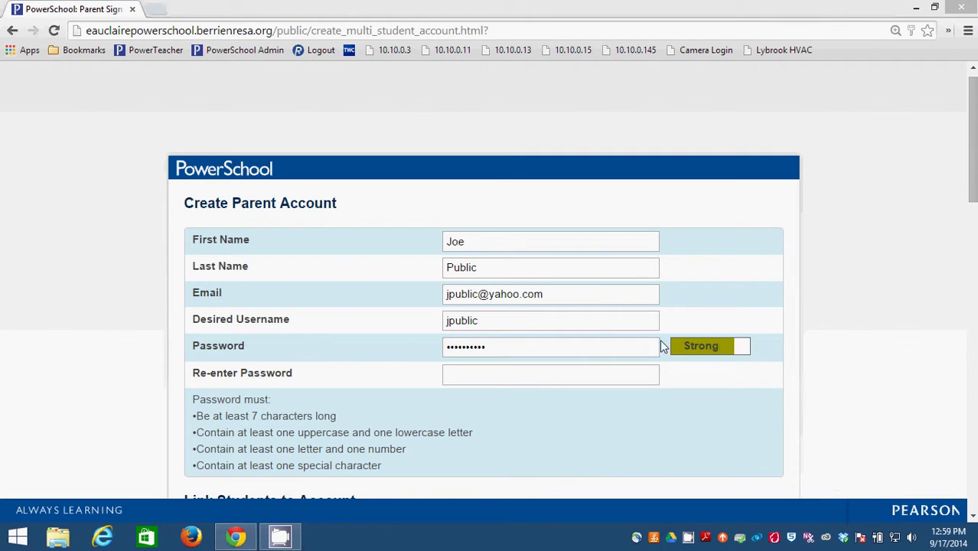
left_click(554, 347)
left_click_drag(554, 348, 415, 349)
key("BackSpace")
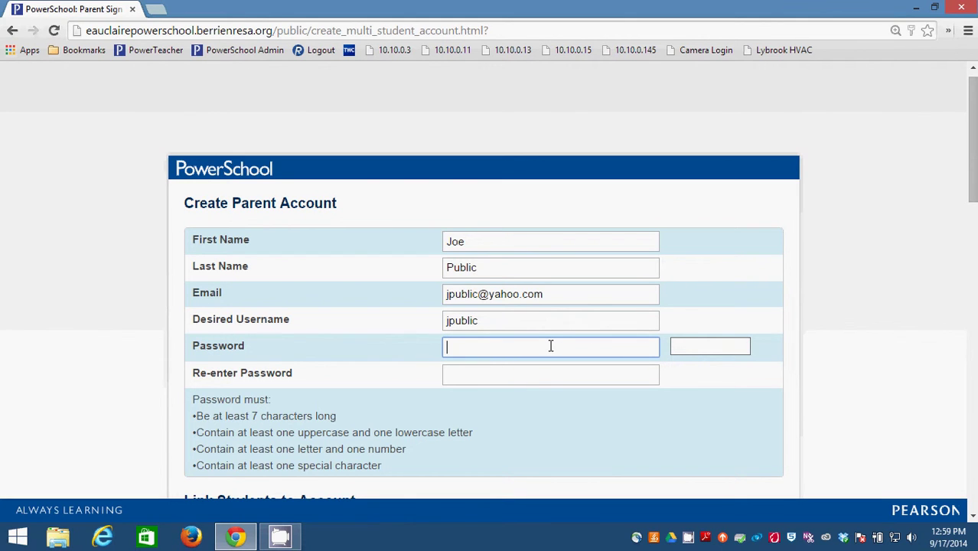
type("•••")
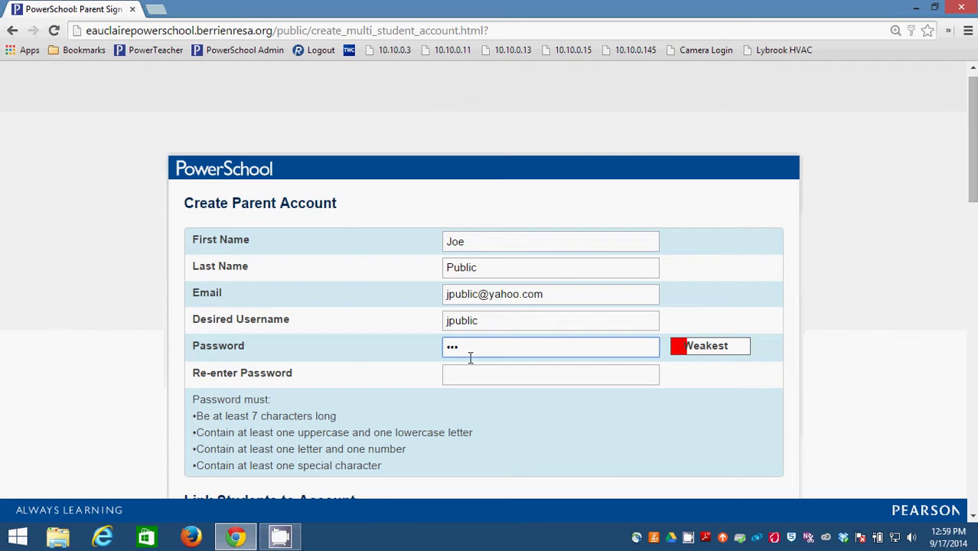
key("BackSpace")
key("BackSpace")
key("BackSpace")
type("•••••••••")
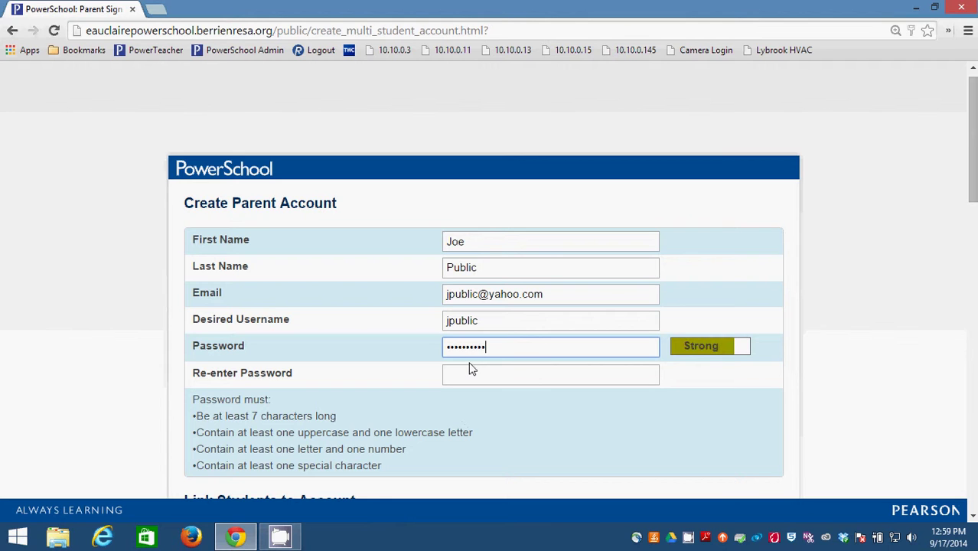
key("ctrl+a")
type("••••••••••")
Type the same password into Re-enter Password to confirm it
left_click(484, 377)
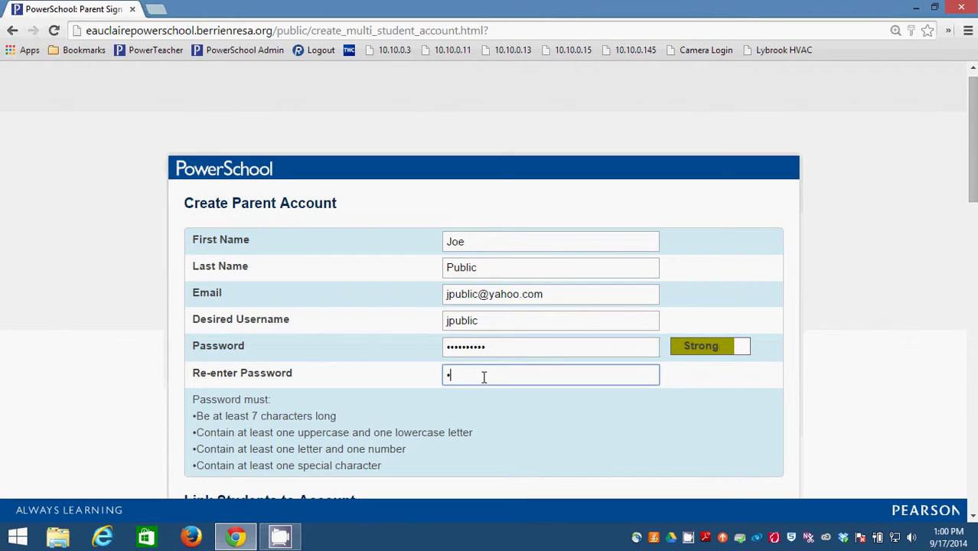
type("••••••••••")
left_click(898, 195)
Enter the first student's name and set their Relationship to Father
left_click_drag(972, 172, 973, 255)
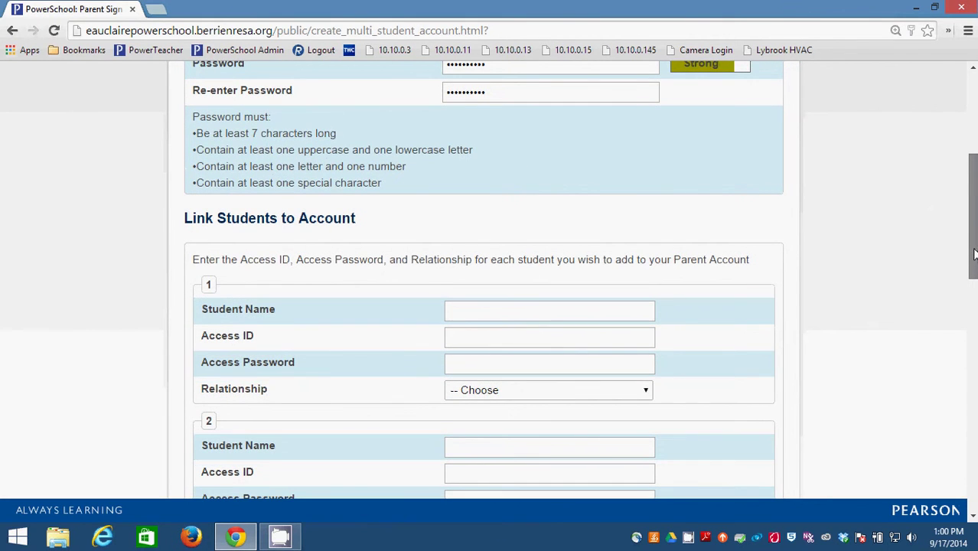
left_click_drag(975, 255, 957, 264)
left_click(544, 290)
type("John Pu")
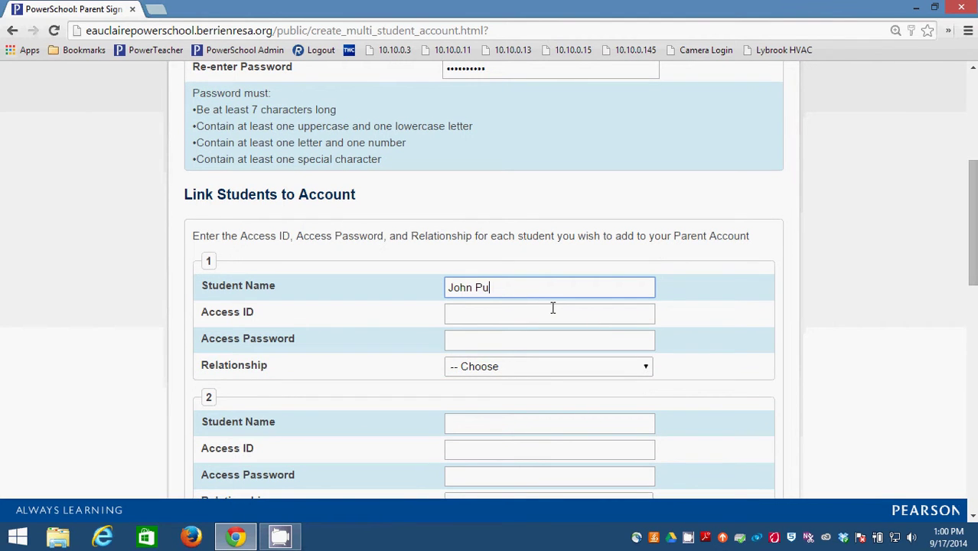
type("blic")
left_click(552, 307)
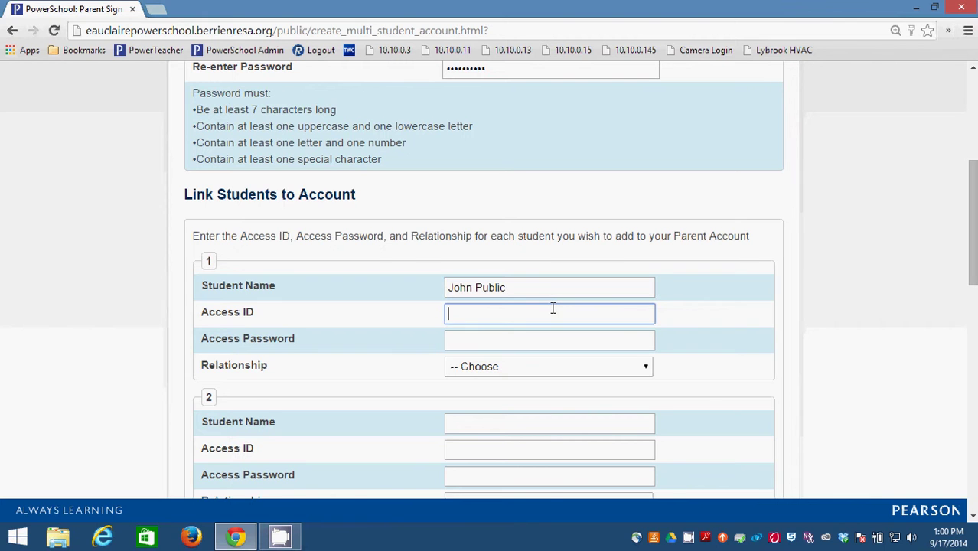
left_click(645, 367)
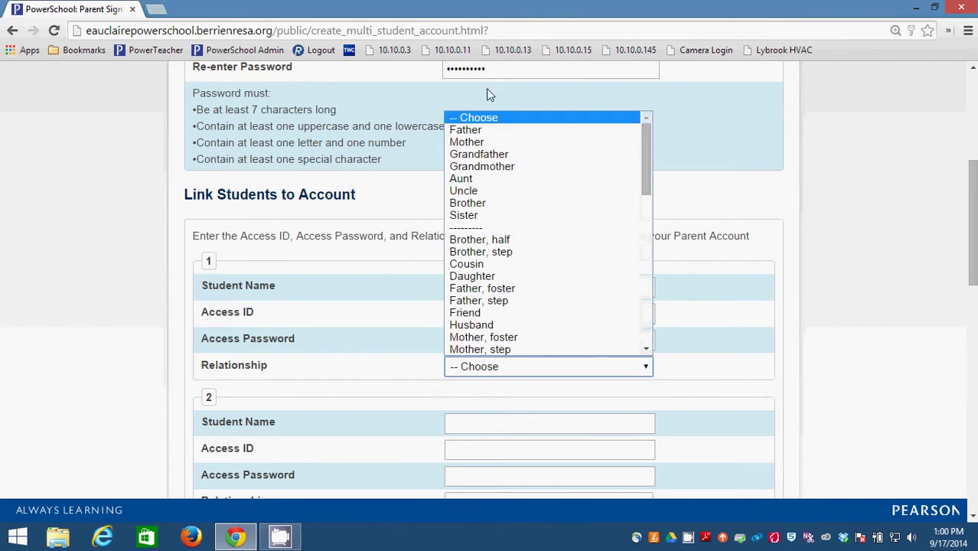
left_click(482, 129)
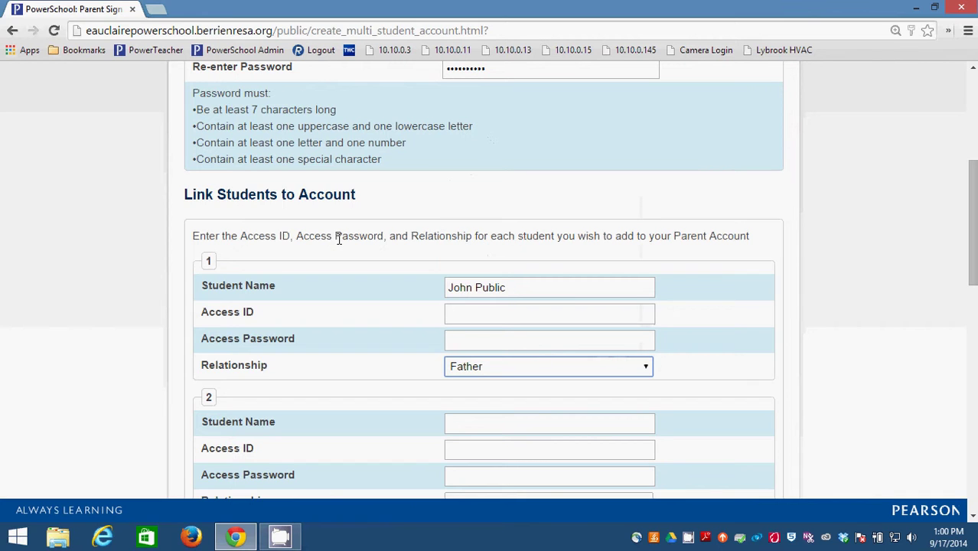
Point out the first student's Access ID and Access Password fields
left_click(513, 314)
left_click(513, 337)
left_click(515, 314)
left_click(517, 342)
left_click(518, 314)
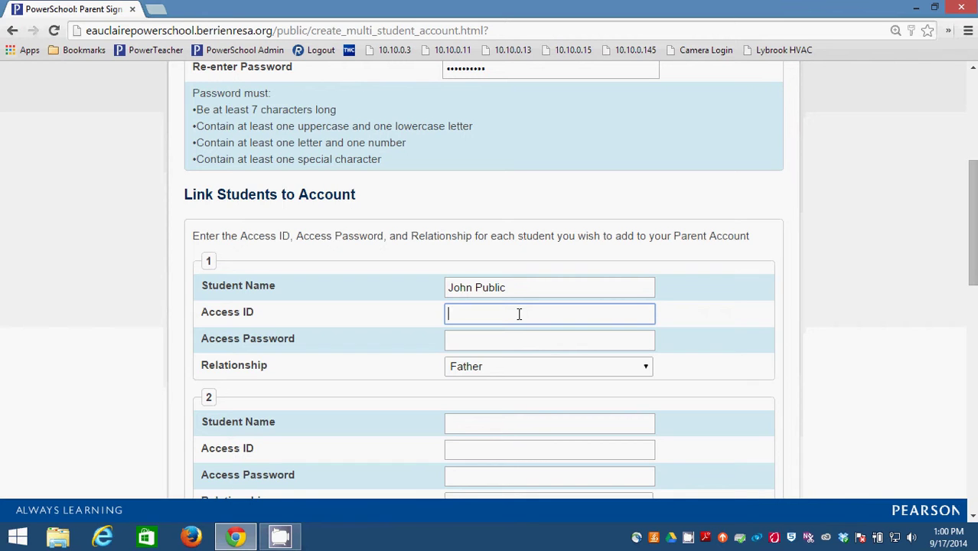
left_click(511, 342)
left_click(510, 316)
left_click(510, 335)
left_click(517, 314)
left_click(516, 343)
left_click(518, 317)
left_click(506, 345)
left_click(515, 314)
left_click(486, 335)
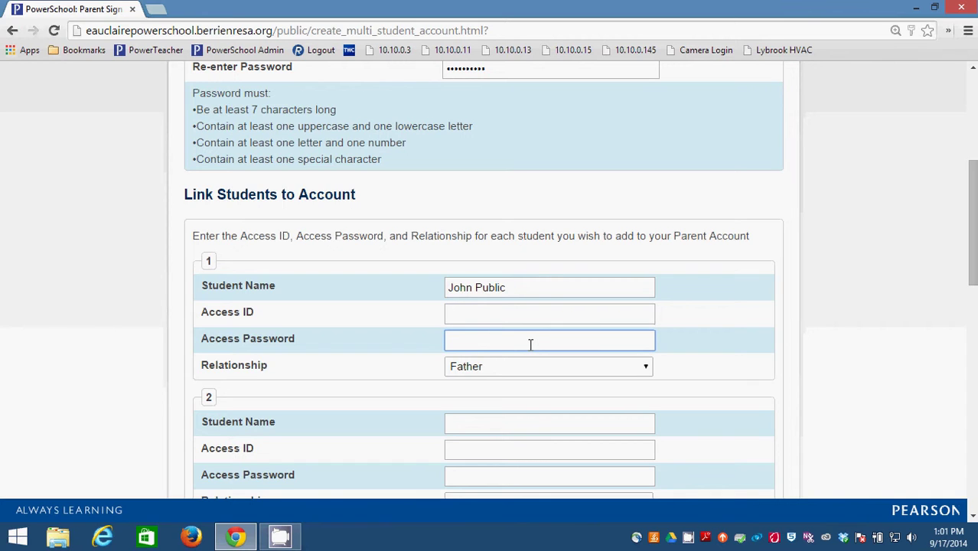
left_click(493, 313)
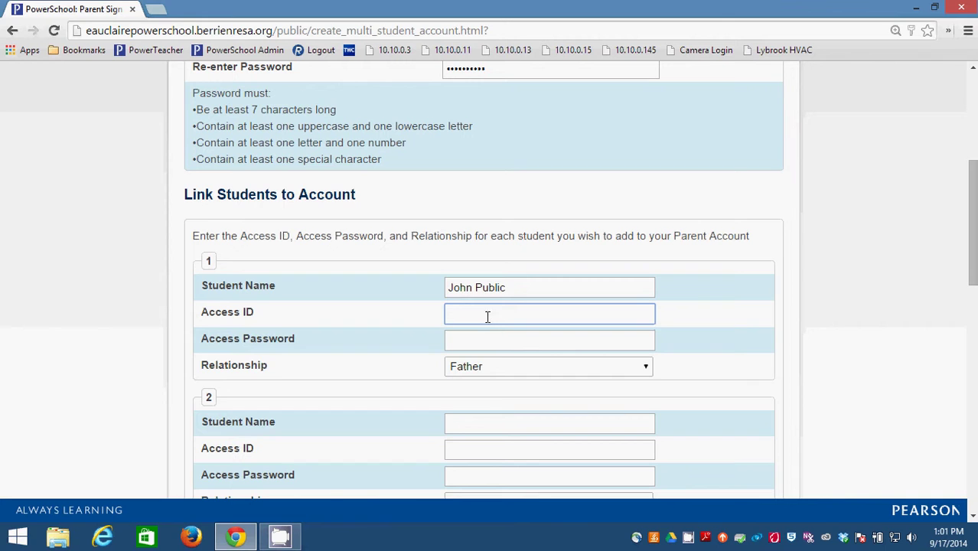
left_click(482, 342)
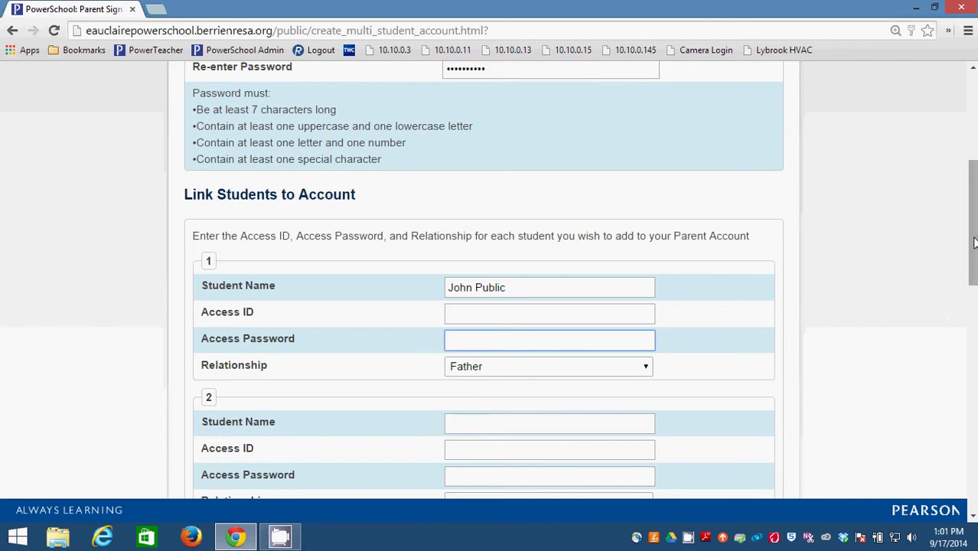
scroll(974, 242, "down", 1)
Enter the second student's name and set their Relationship to Father
left_click(499, 334)
type("Sally ")
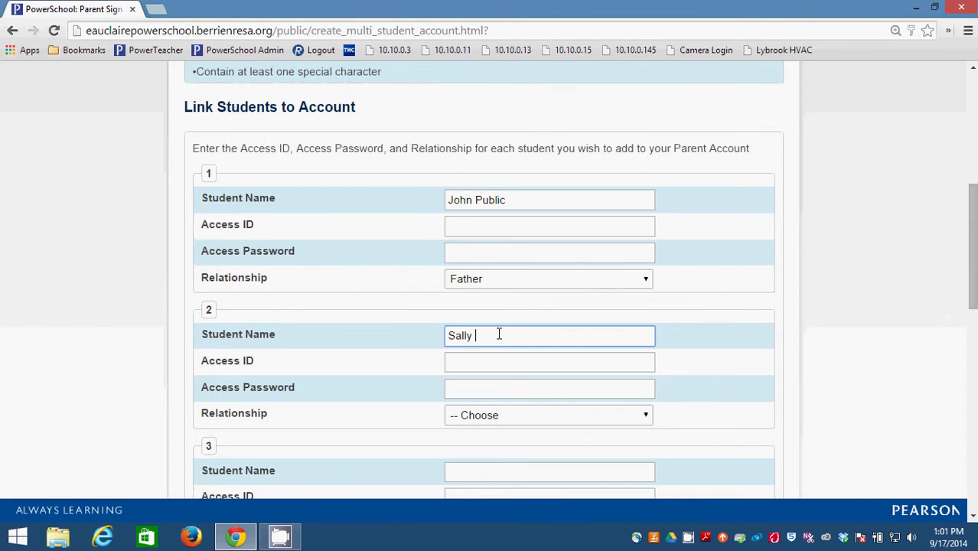
type("Public")
left_click(493, 418)
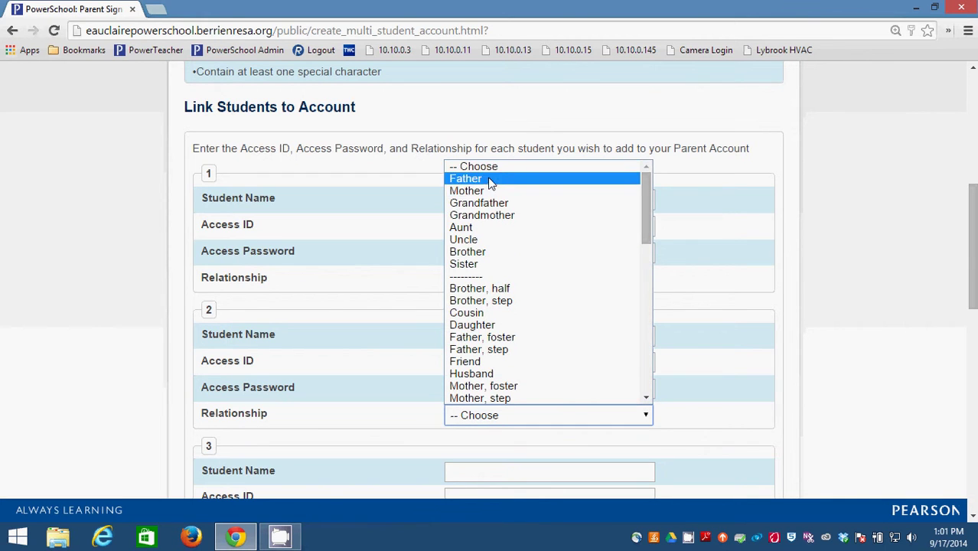
left_click(489, 179)
Point out the second student's Access ID and Access Password fields
left_click(502, 360)
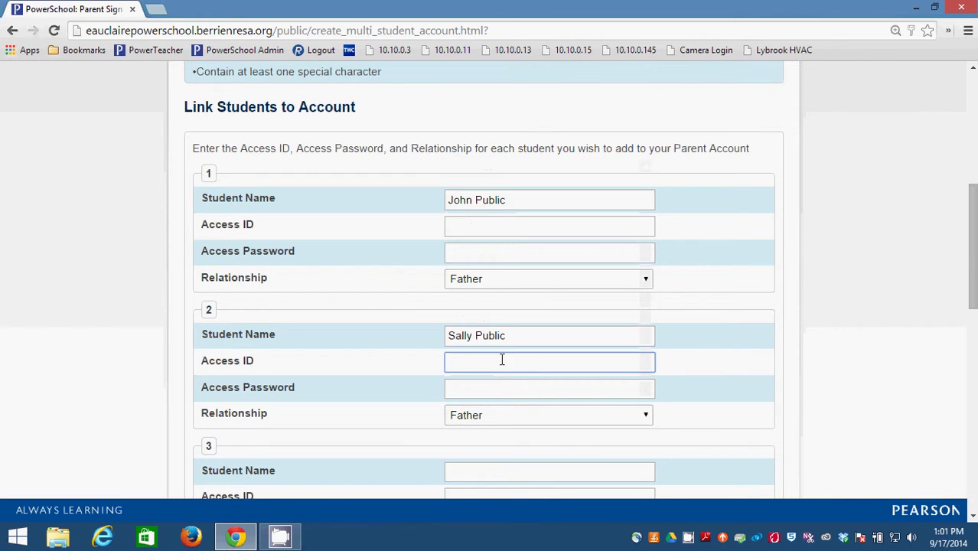
left_click(509, 391)
left_click(516, 363)
left_click(519, 388)
left_click(519, 362)
left_click(515, 388)
Scroll to the bottom of the form and submit it with Enter
left_click_drag(972, 245, 971, 447)
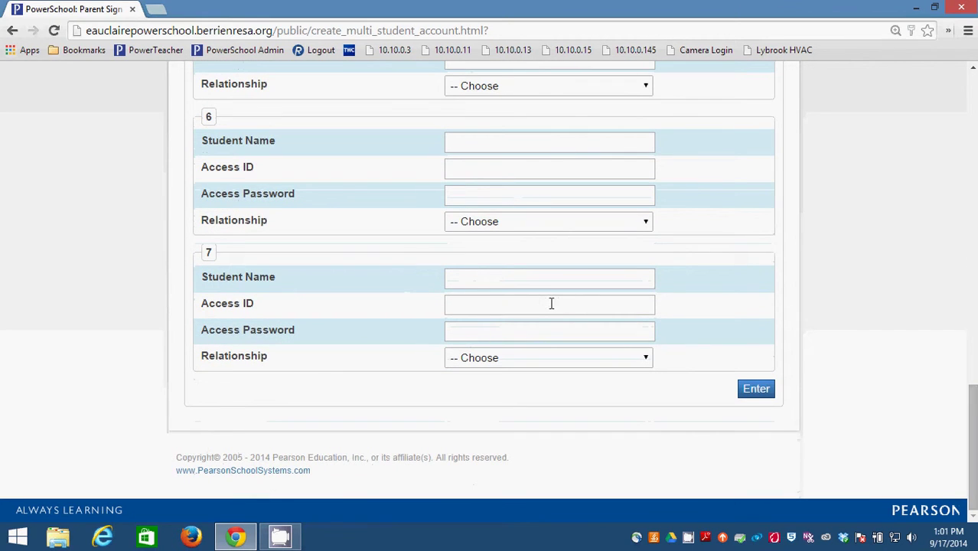
left_click_drag(971, 447, 949, 448)
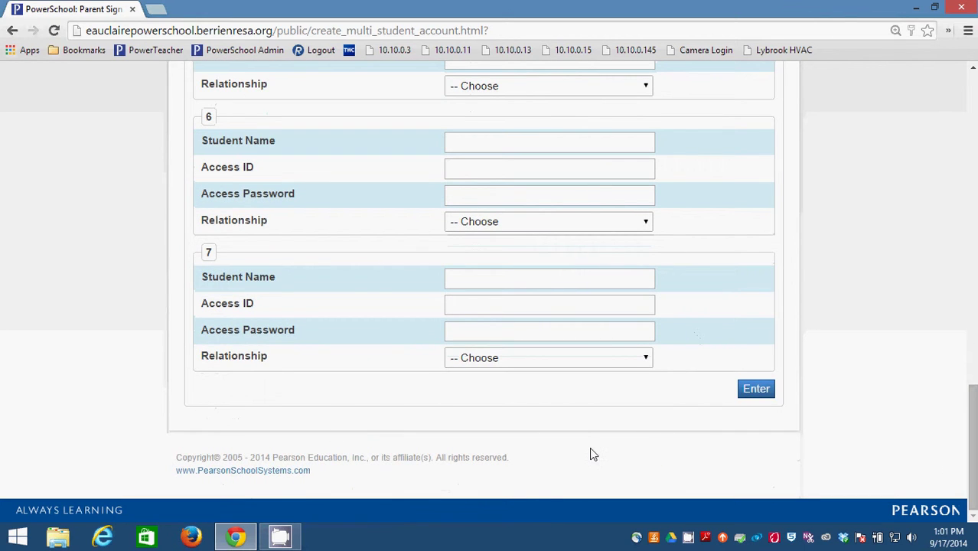
left_click_drag(974, 478, 974, 493)
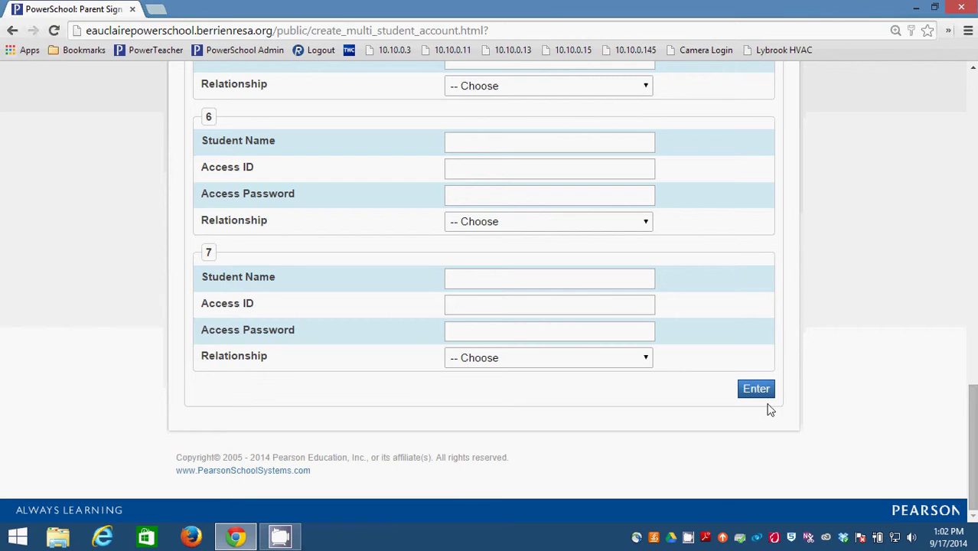
left_click_drag(974, 418, 974, 420)
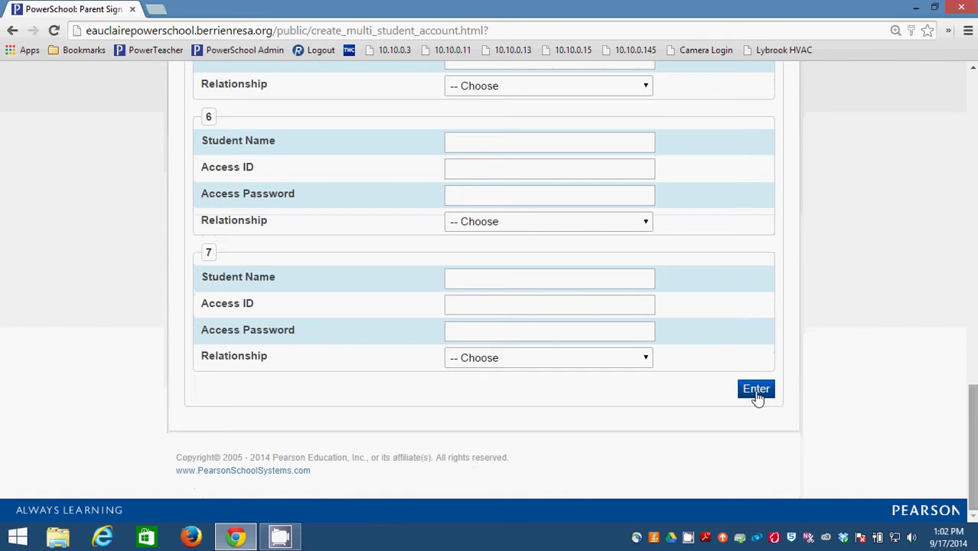
left_click(756, 390)
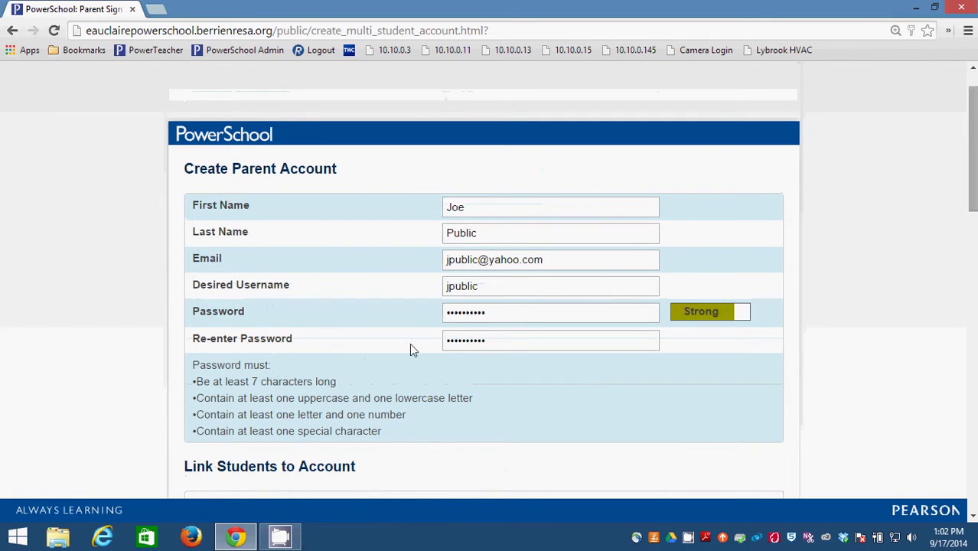
Highlight the chosen username and password fields to review them
left_click_drag(500, 286, 448, 310)
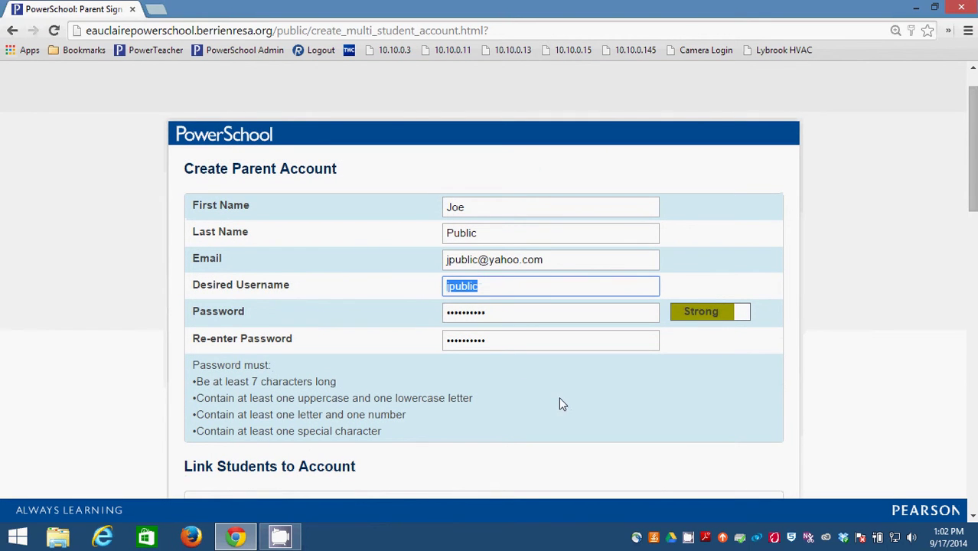
left_click_drag(507, 312, 434, 310)
left_click_drag(500, 286, 435, 285)
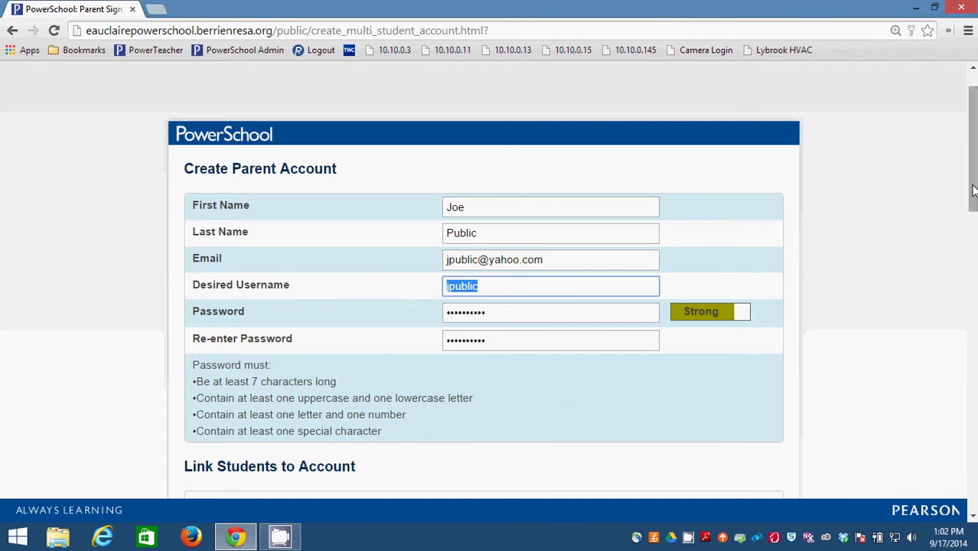
left_click_drag(973, 190, 863, 207)
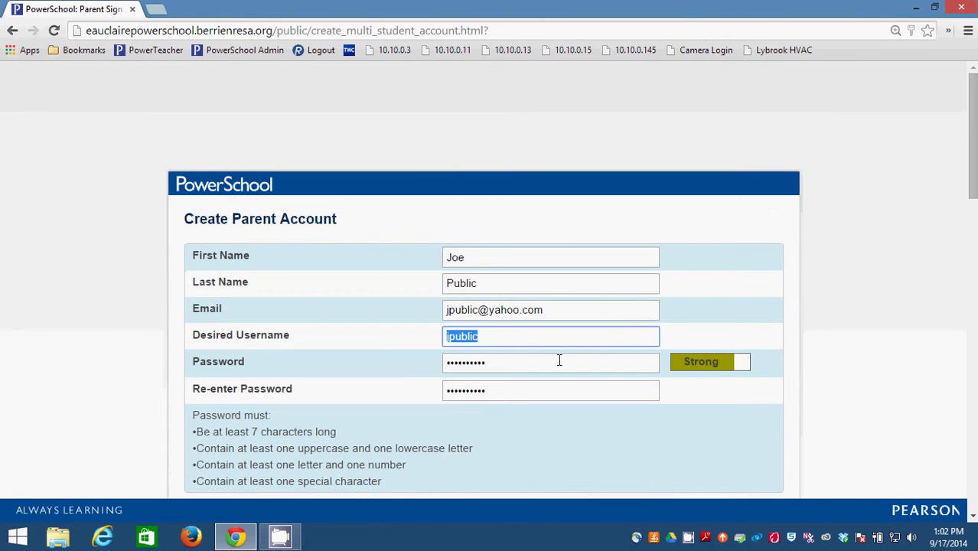
left_click_drag(974, 171, 975, 168)
Edit the address bar URL back to public/home.html for the sign-in page
left_click(617, 31)
key("End")
key("BackSpace")
key("BackSpace")
key("BackSpace")
key("BackSpace")
key("BackSpace")
key("BackSpace")
key("BackSpace")
key("BackSpace")
key("BackSpace")
key("BackSpace")
key("BackSpace")
key("BackSpace")
key("BackSpace")
key("BackSpace")
key("BackSpace")
key("BackSpace")
key("BackSpace")
key("BackSpace")
key("BackSpace")
key("BackSpace")
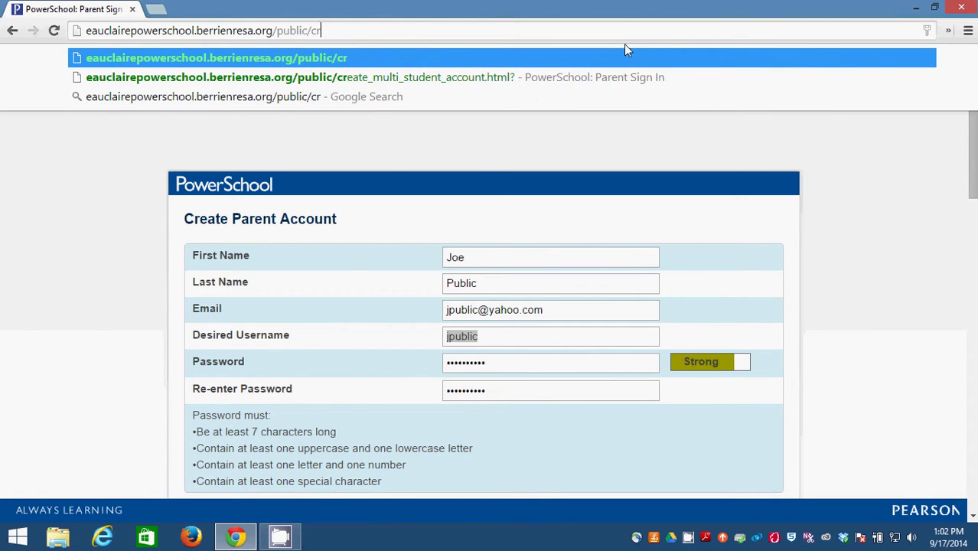
key("BackSpace")
key("BackSpace")
key("Return")
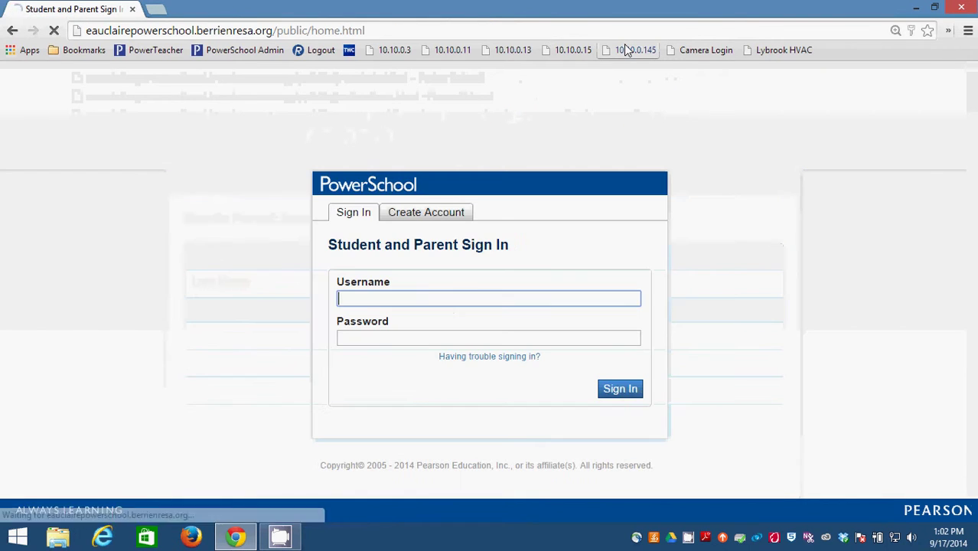
left_click(452, 300)
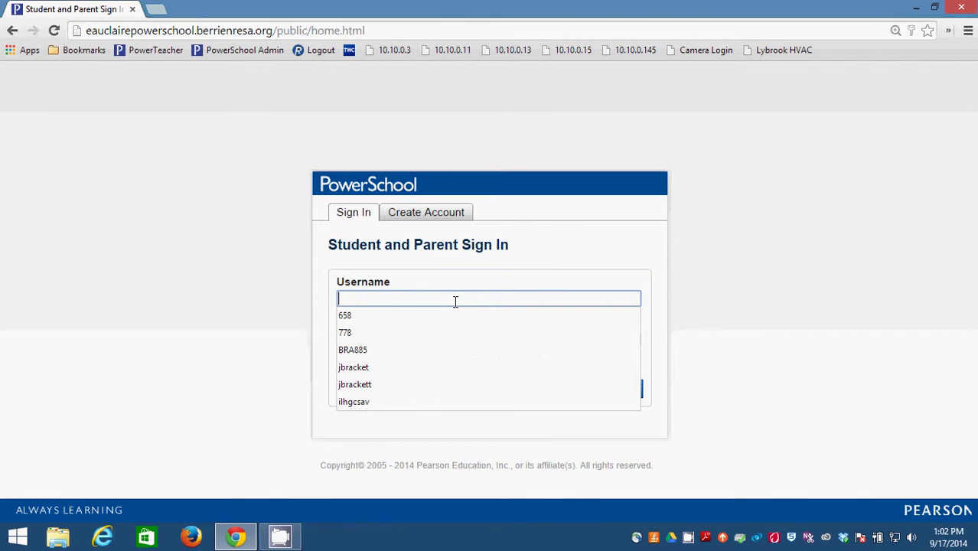
left_click(788, 305)
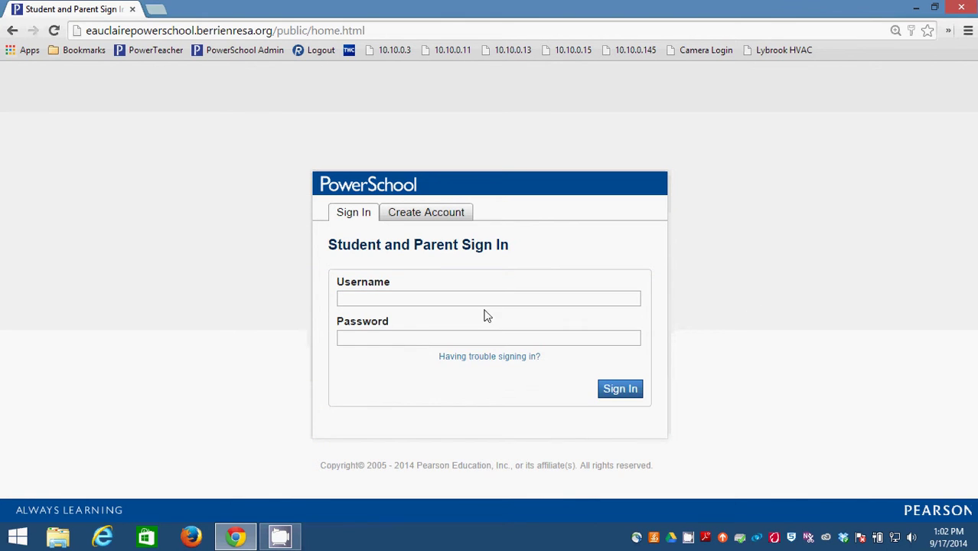
left_click(391, 339)
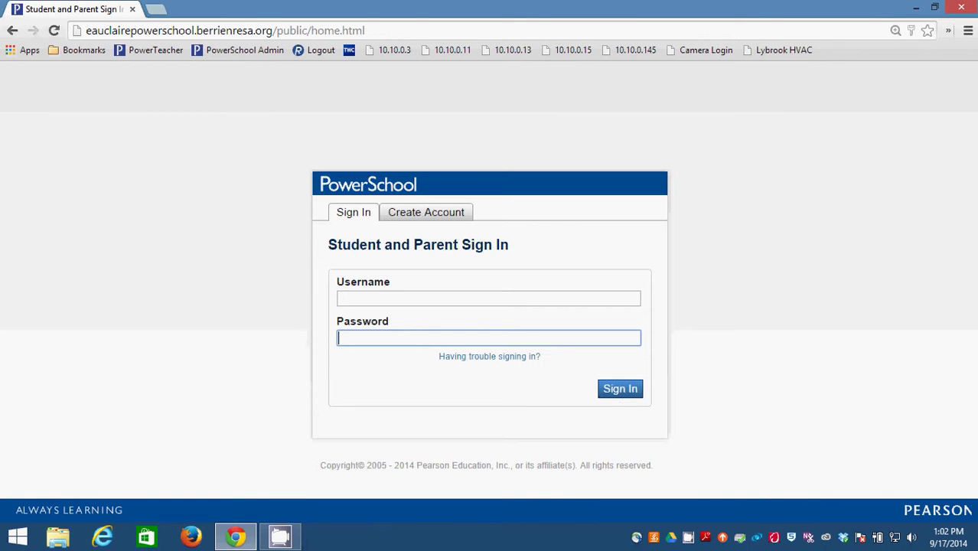
Google 'itunes' in a new tab and open Apple's iTunes page
left_click(153, 10)
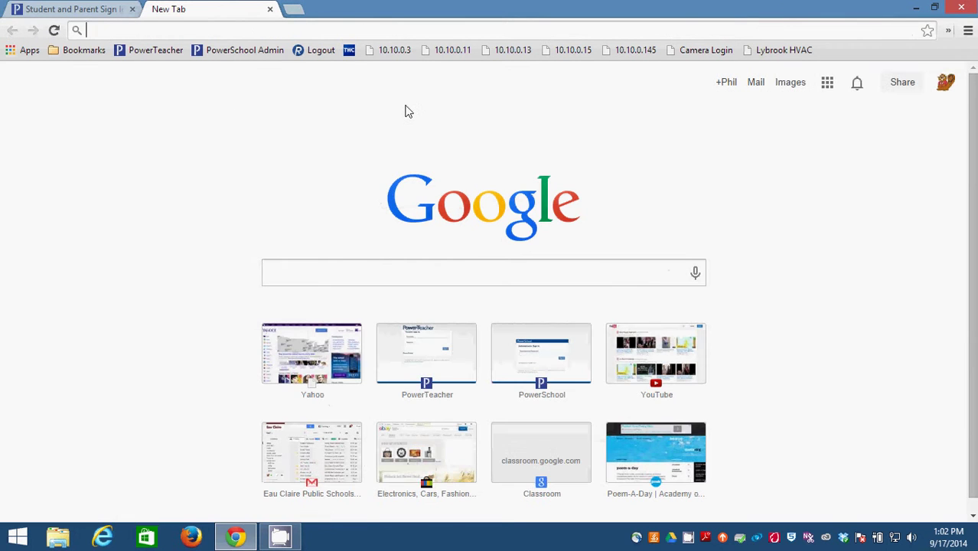
type("itunes")
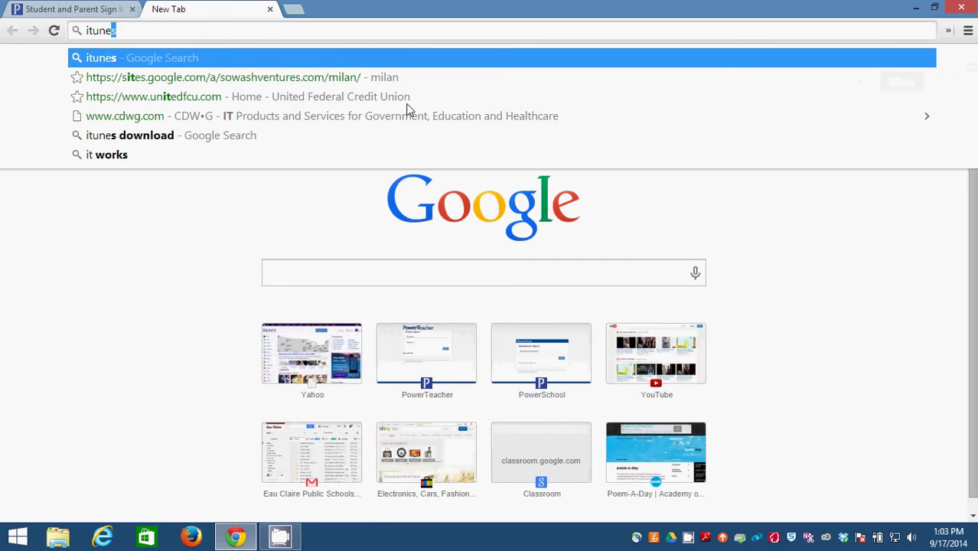
key("Return")
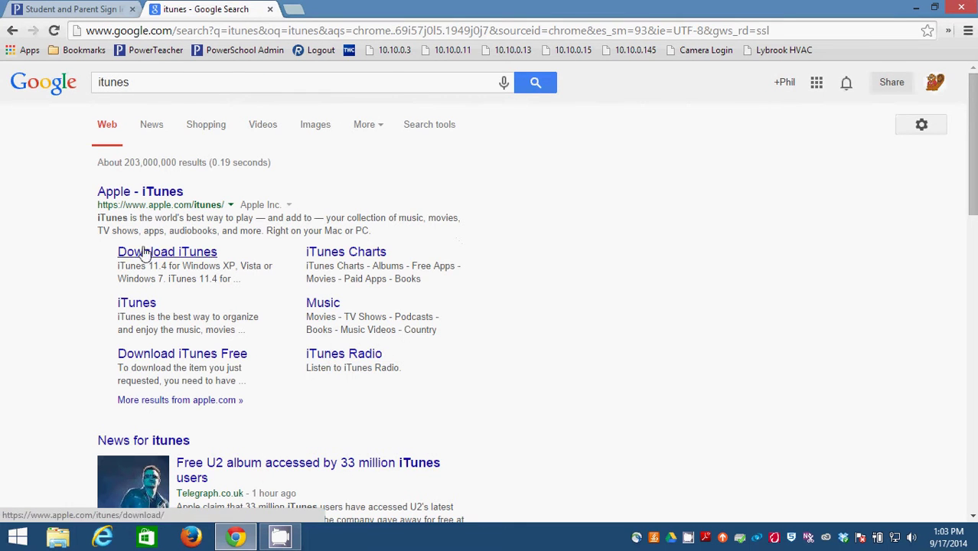
left_click(147, 192)
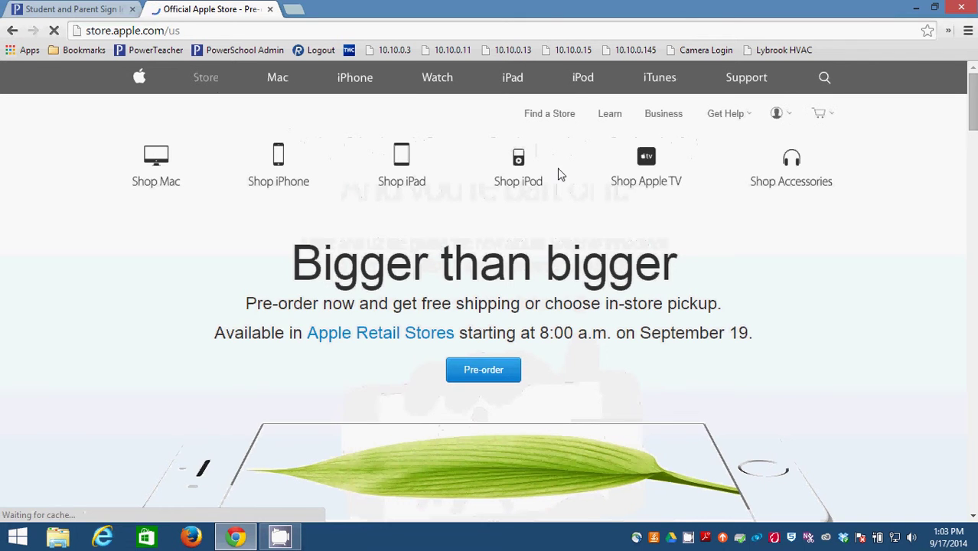
left_click(400, 155)
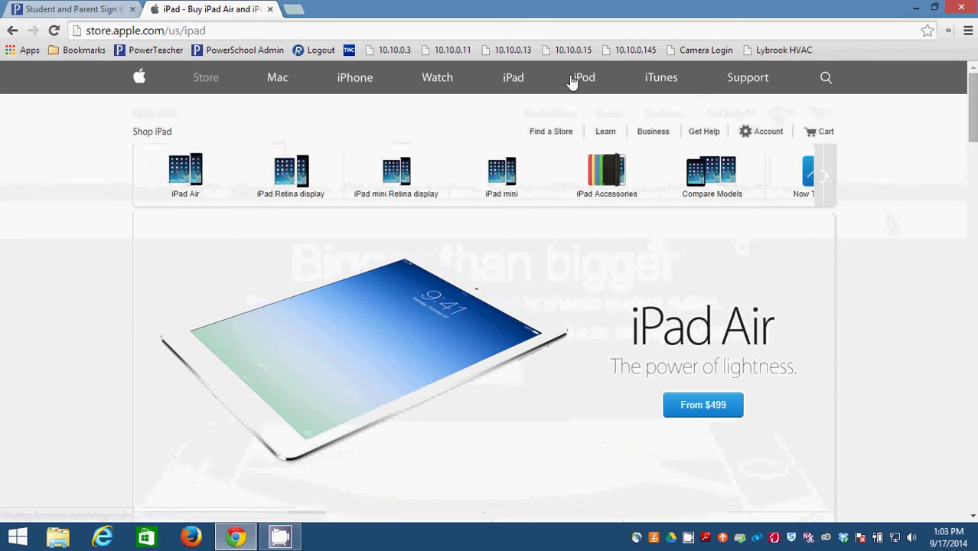
left_click(826, 77)
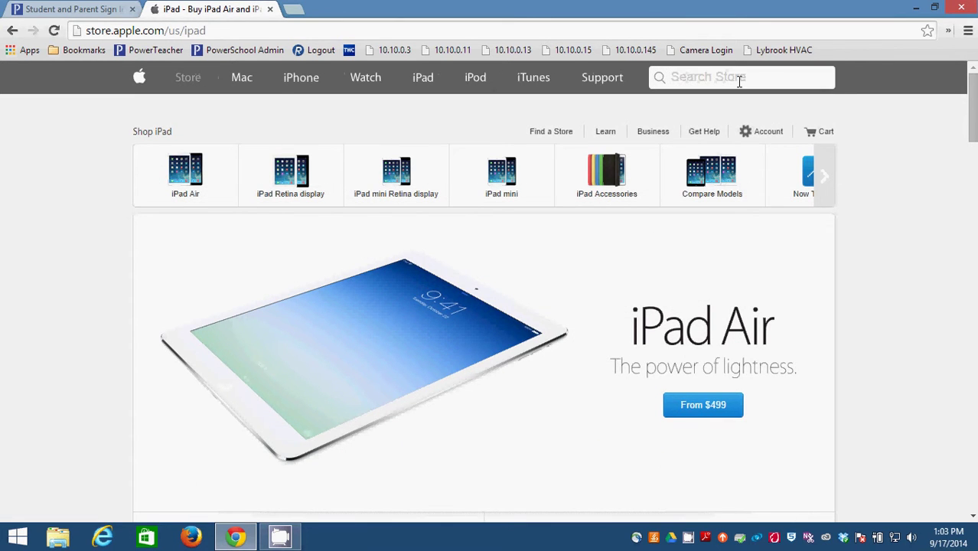
type("power school parent")
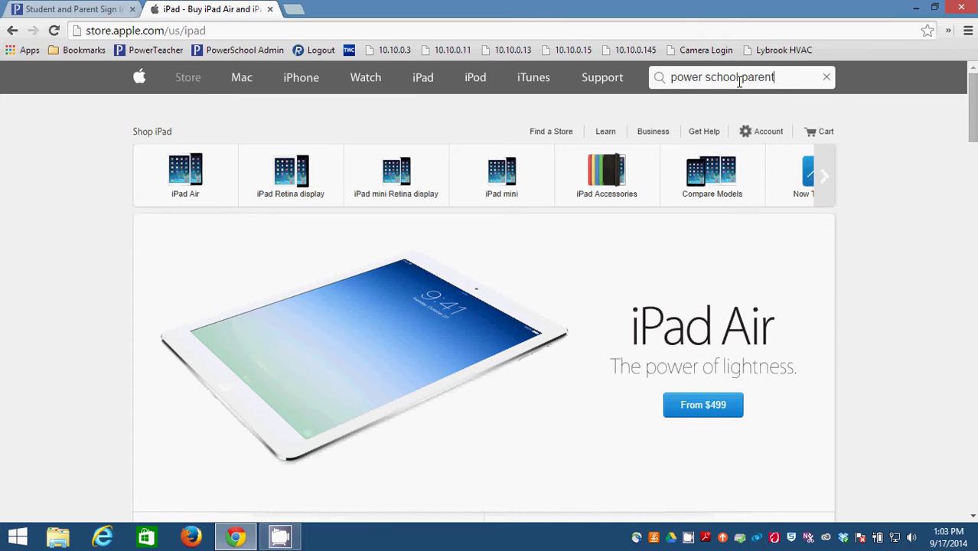
key("Return")
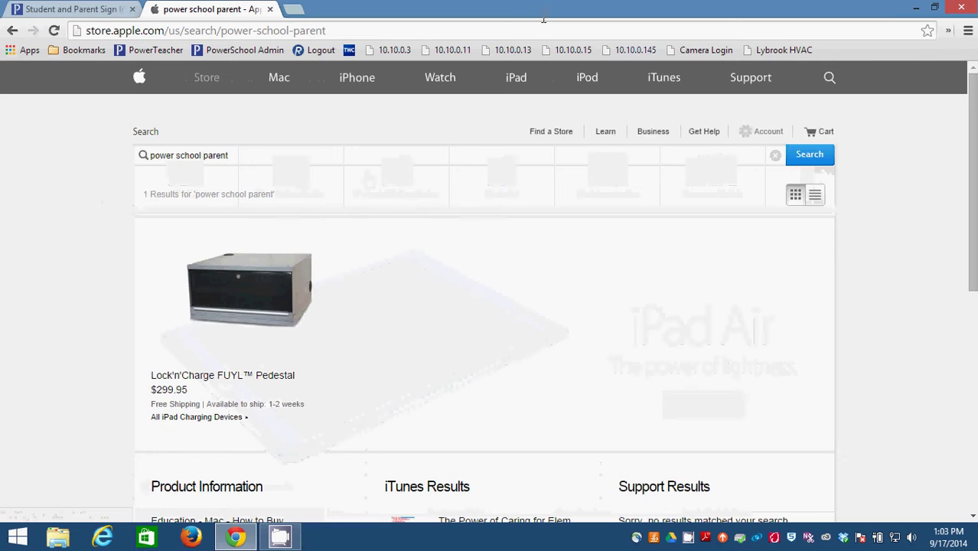
Google 'power school parent app' in a fresh tab
left_click(294, 10)
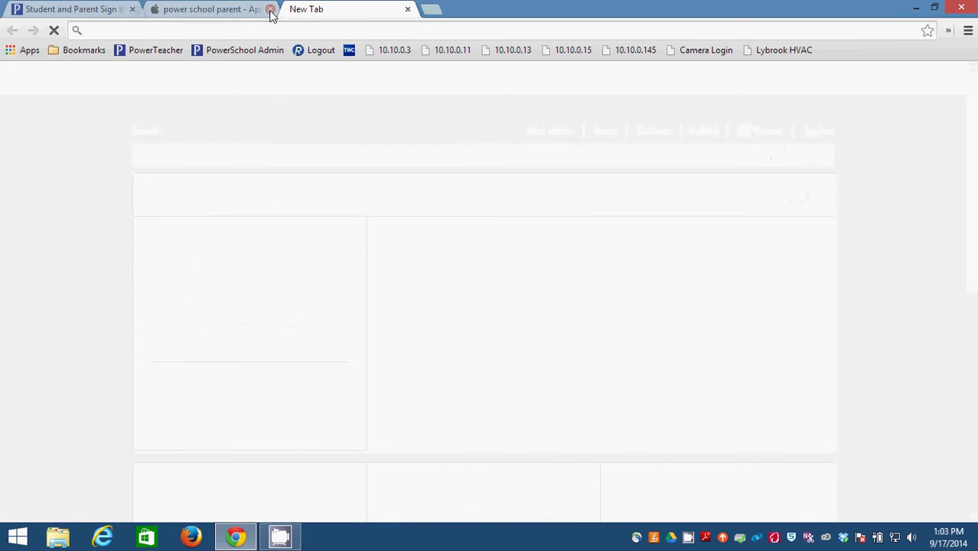
type("p")
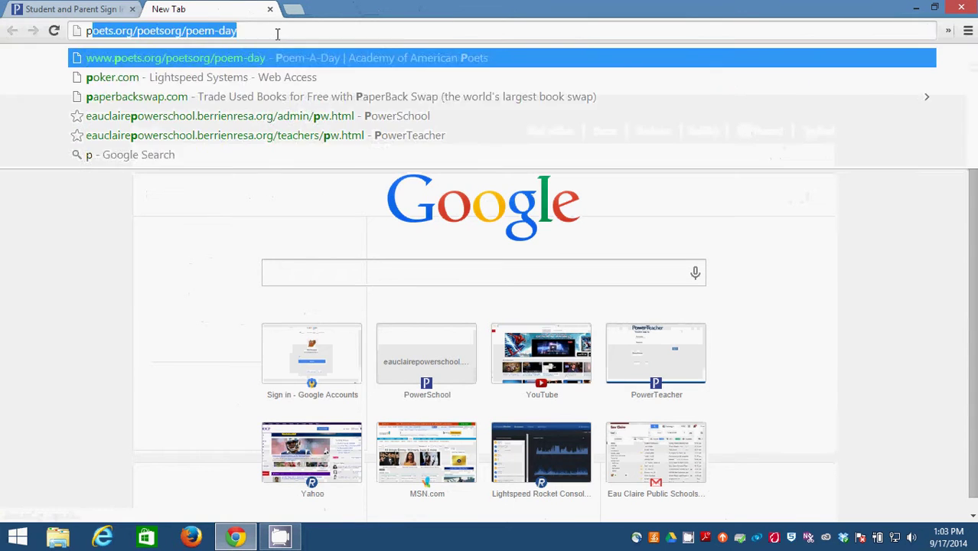
type("ower school")
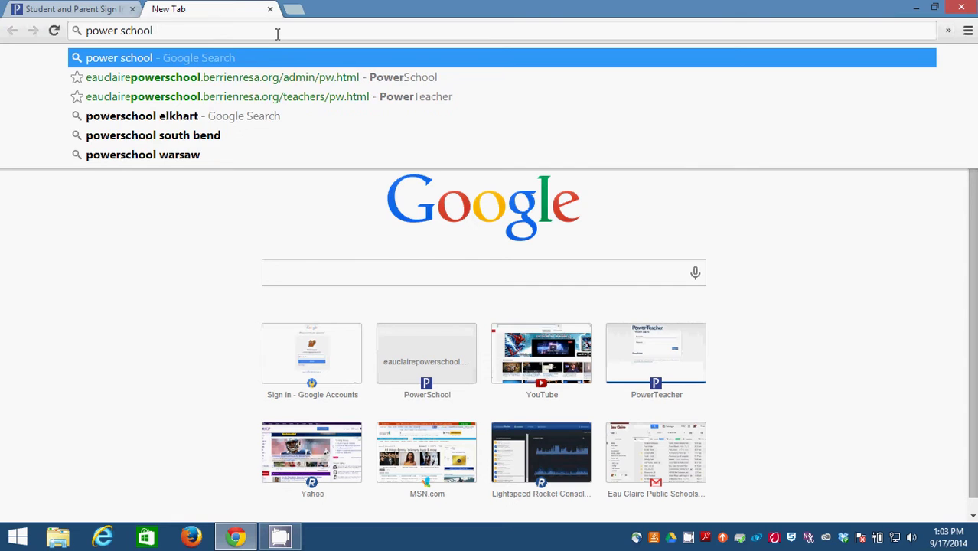
type(" parent app")
key("Return")
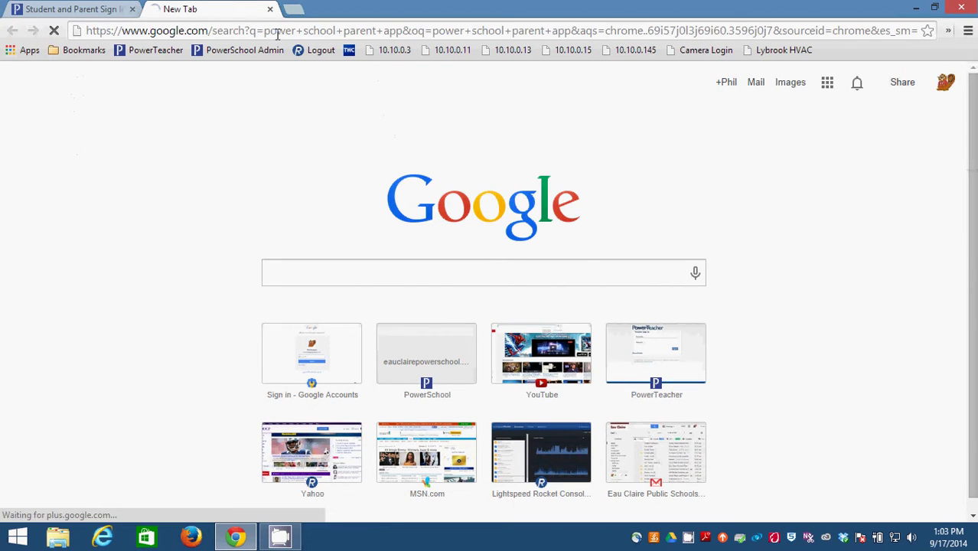
Open the Pearson PowerSchool for Parents page and search mobile-enabled districts for zip 49111
left_click(291, 192)
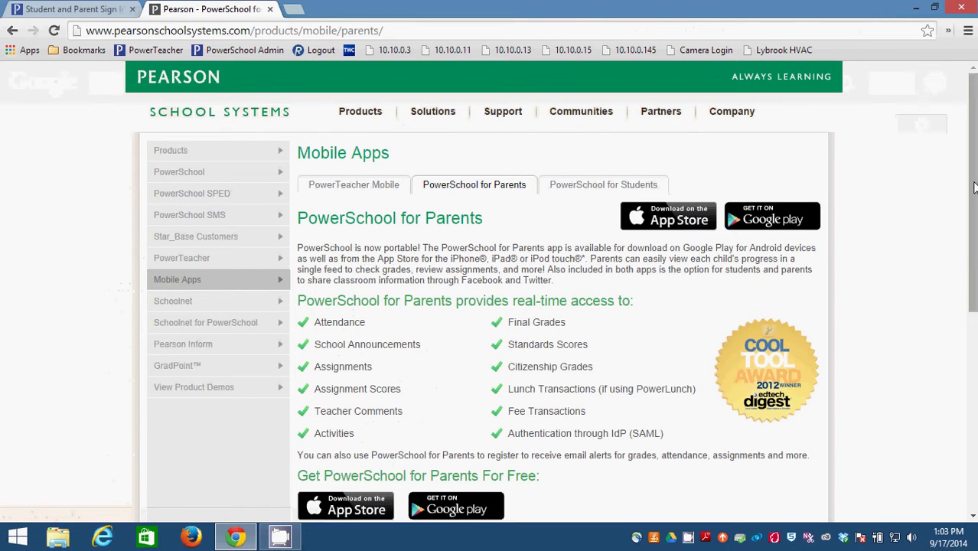
left_click_drag(974, 188, 973, 186)
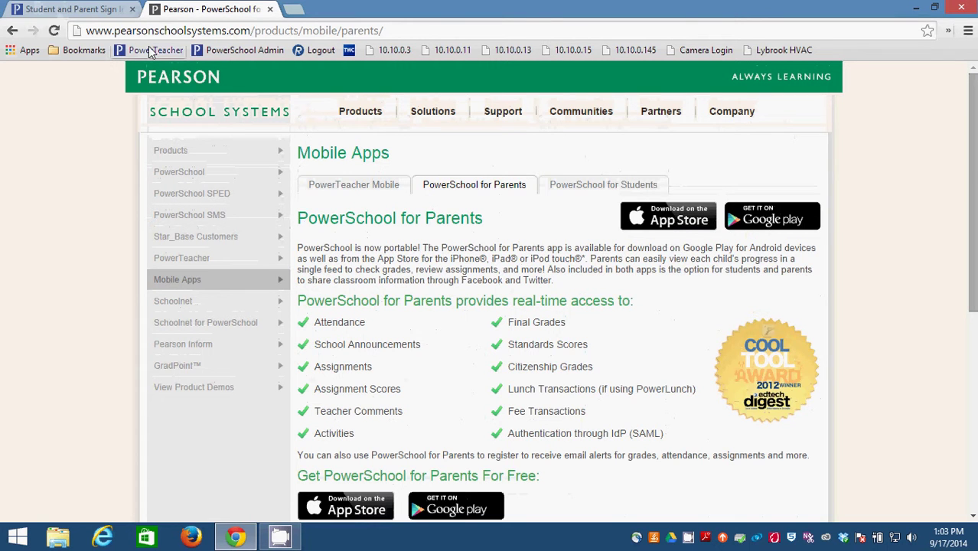
mouse_move(490, 130)
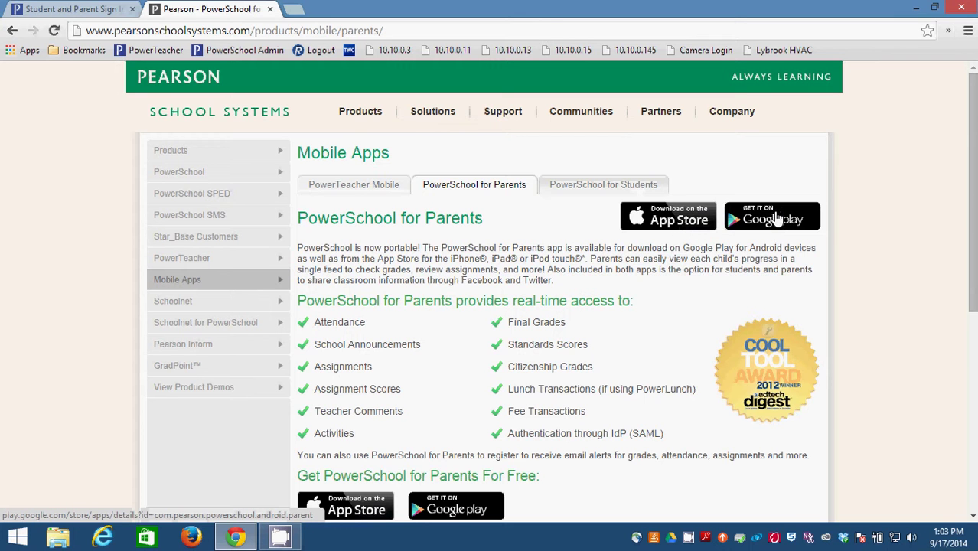
scroll(934, 231, "down", 4)
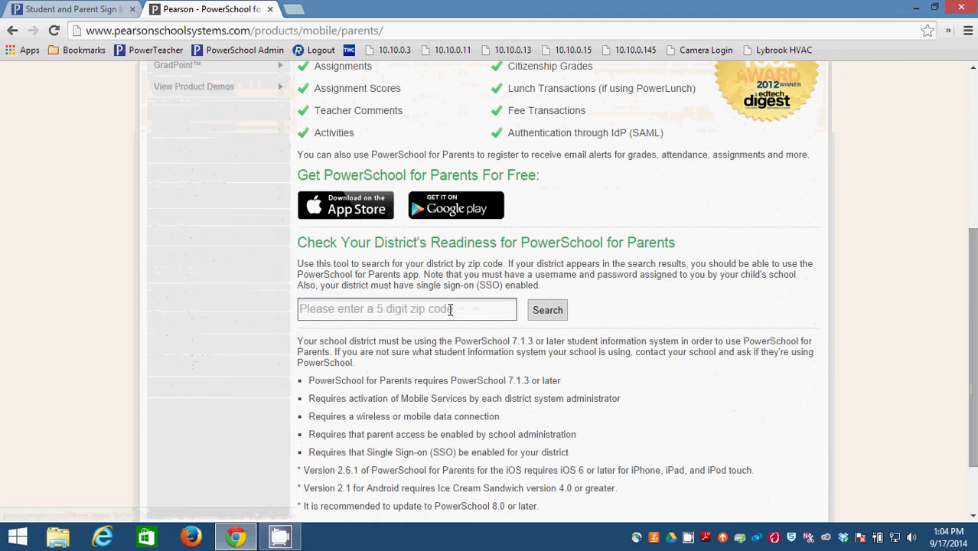
left_click(450, 309)
type("4")
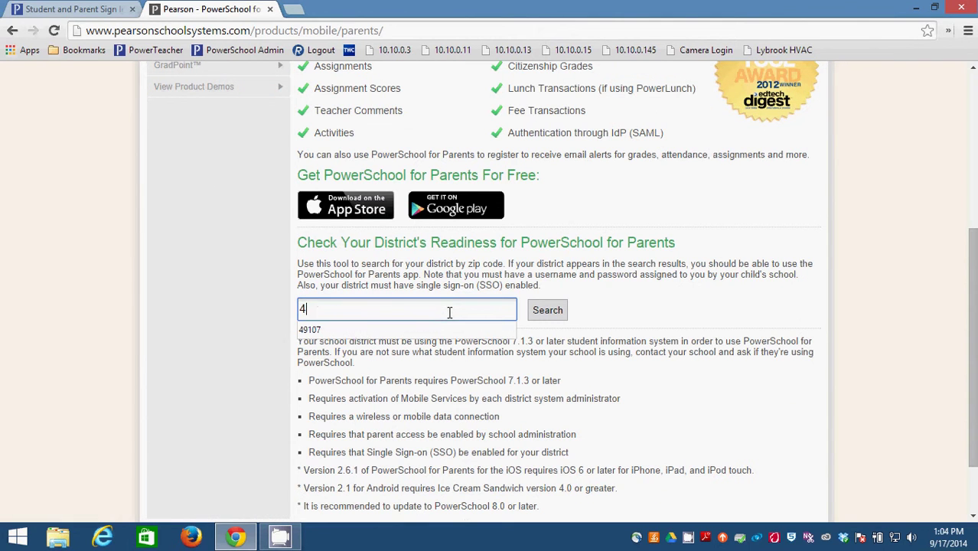
type("9111")
left_click(546, 310)
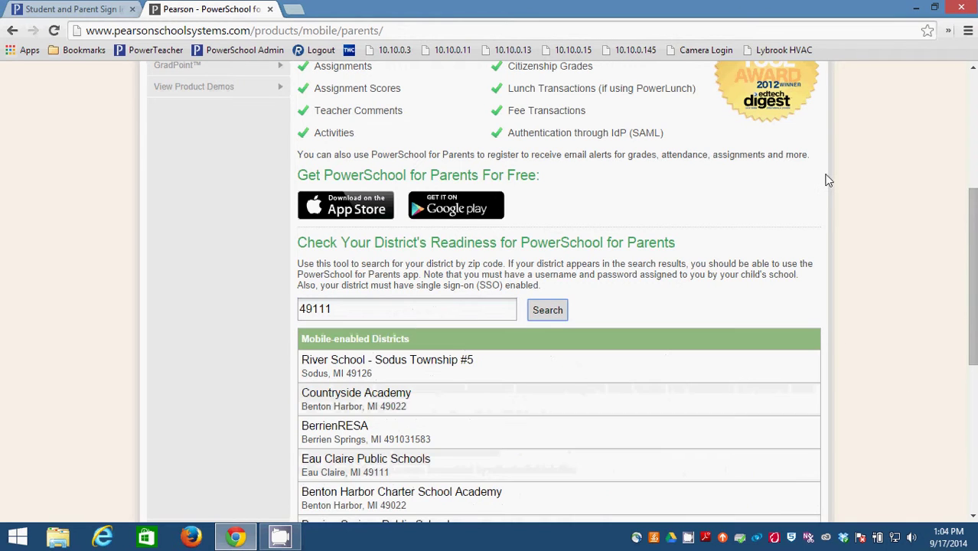
Review the Mobile-enabled Districts results listing Eau Claire Public Schools
scroll(371, 322, "down", 3)
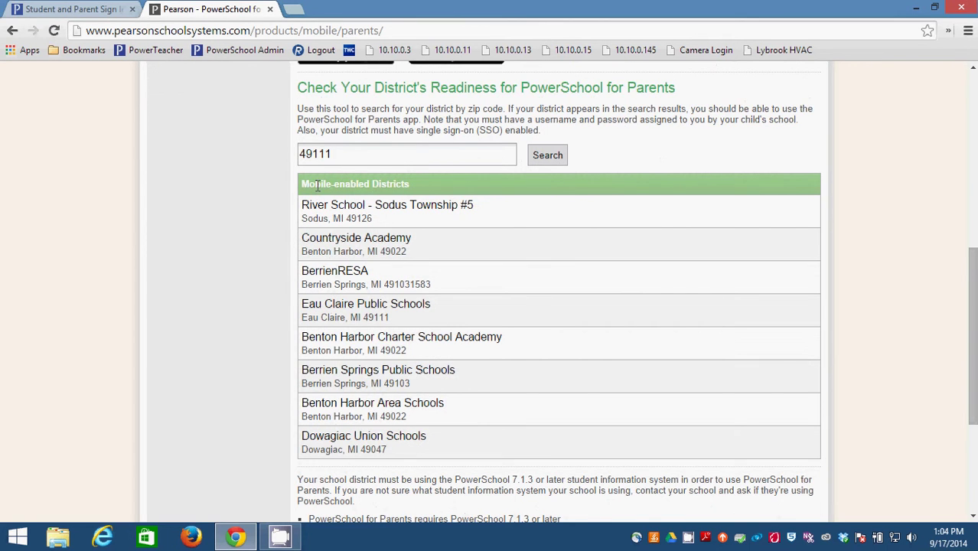
left_click_drag(418, 192, 311, 185)
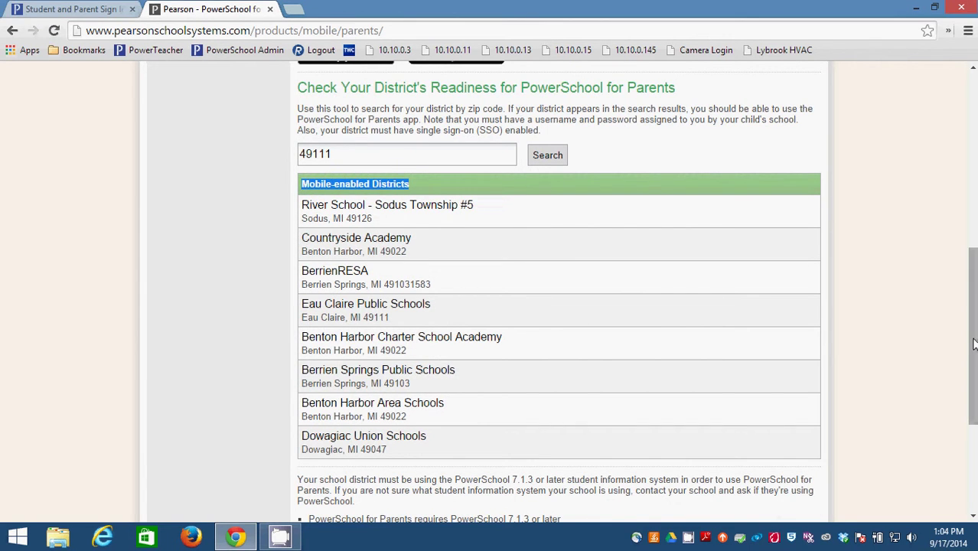
left_click_drag(974, 345, 973, 199)
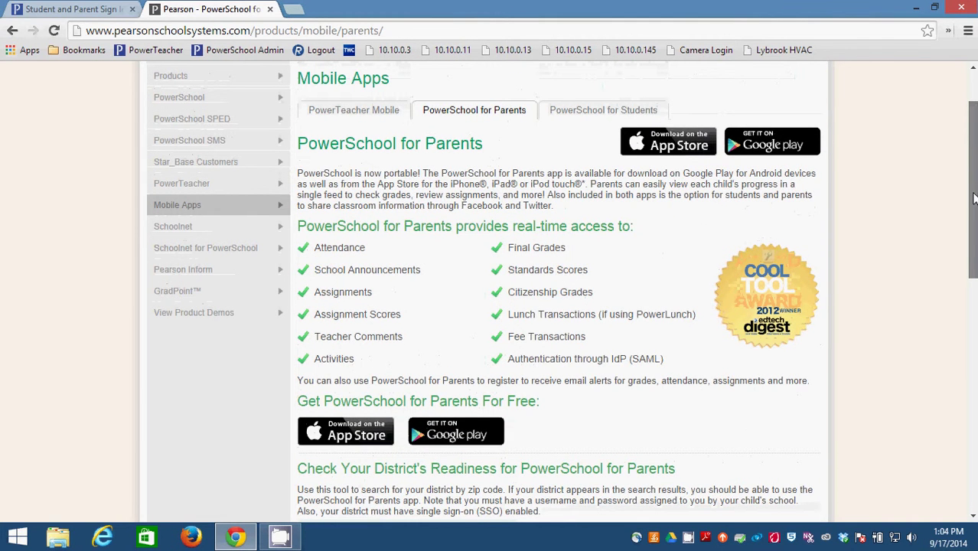
scroll(973, 199, "up", 2)
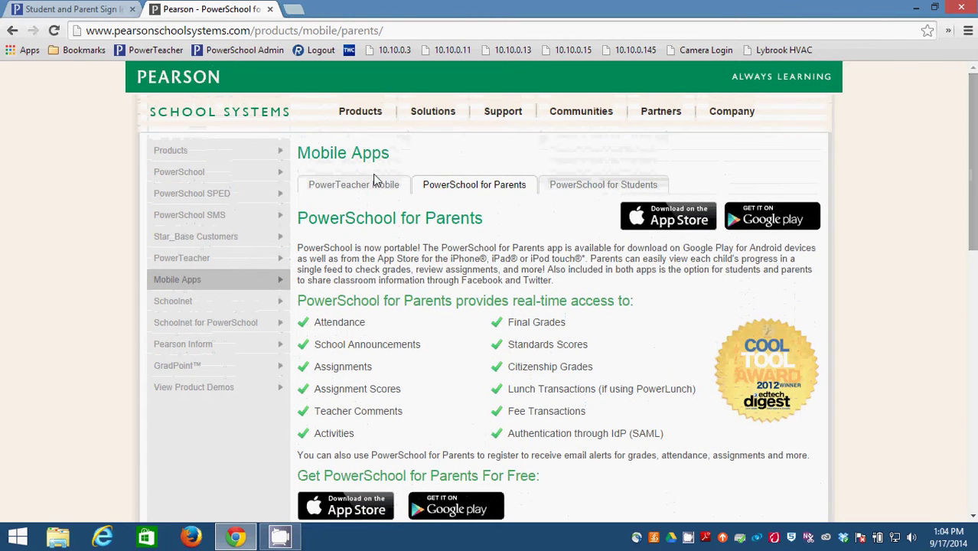
Compare PowerTeacher Mobile, Students and Parents app info, then open the parent app's App Store listing
left_click(360, 190)
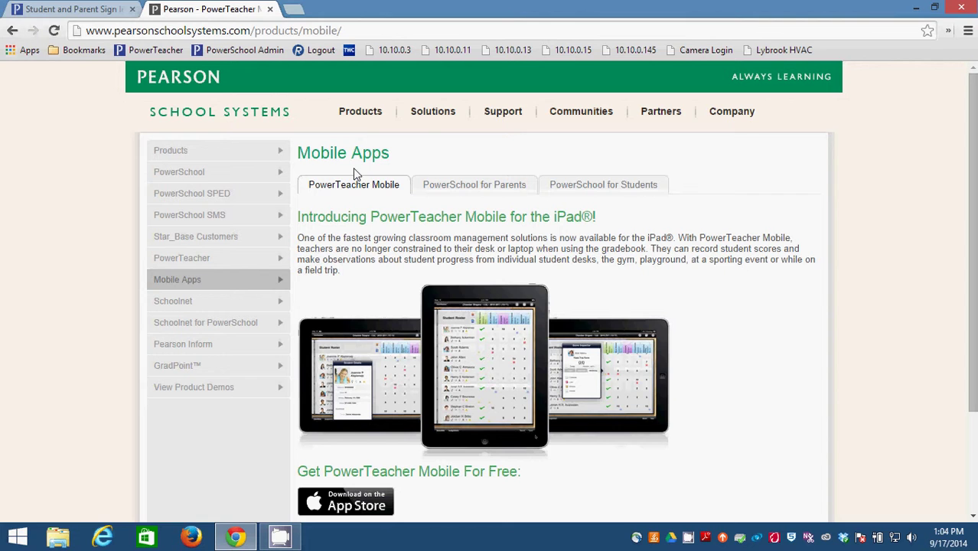
left_click(609, 193)
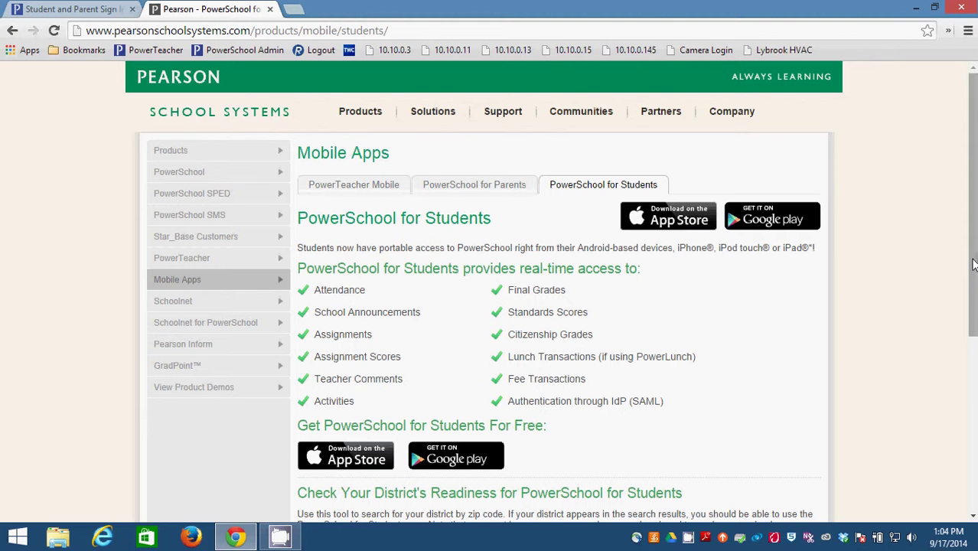
left_click(470, 190)
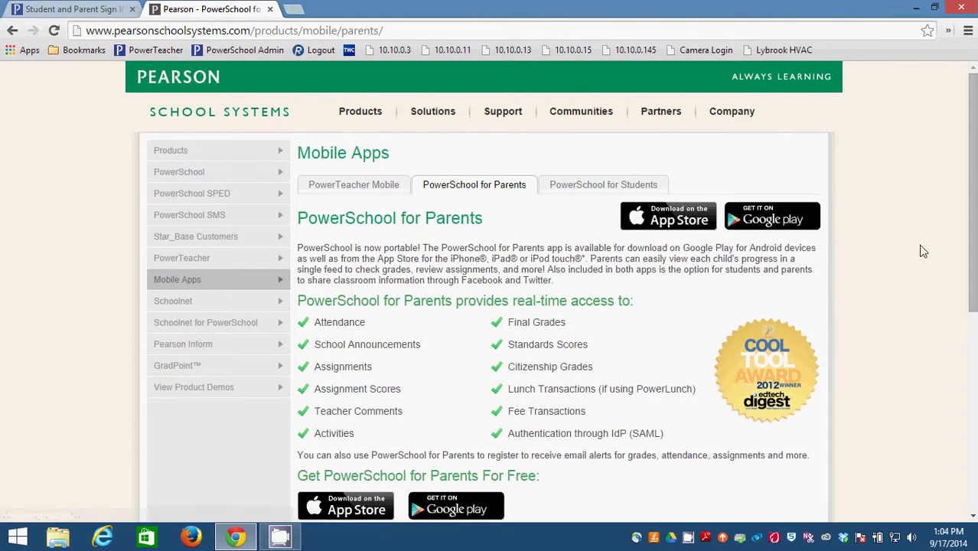
left_click_drag(973, 240, 974, 254)
left_click(658, 193)
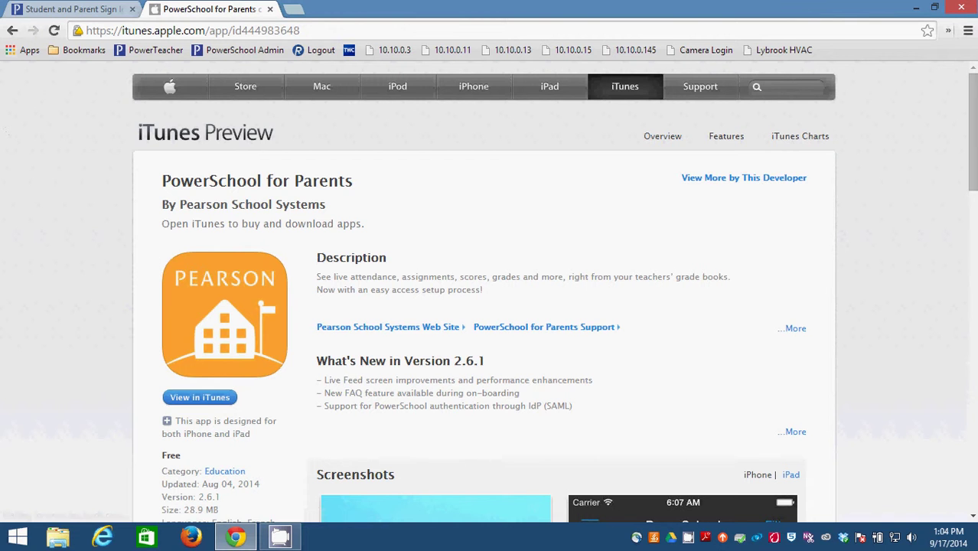
Scroll through the iTunes listing, then toggle the PowerSchool page between account creation and sign-in
scroll(972, 153, "down", 2)
scroll(490, 291, "down", 3)
scroll(490, 291, "down", 2)
left_click(71, 9)
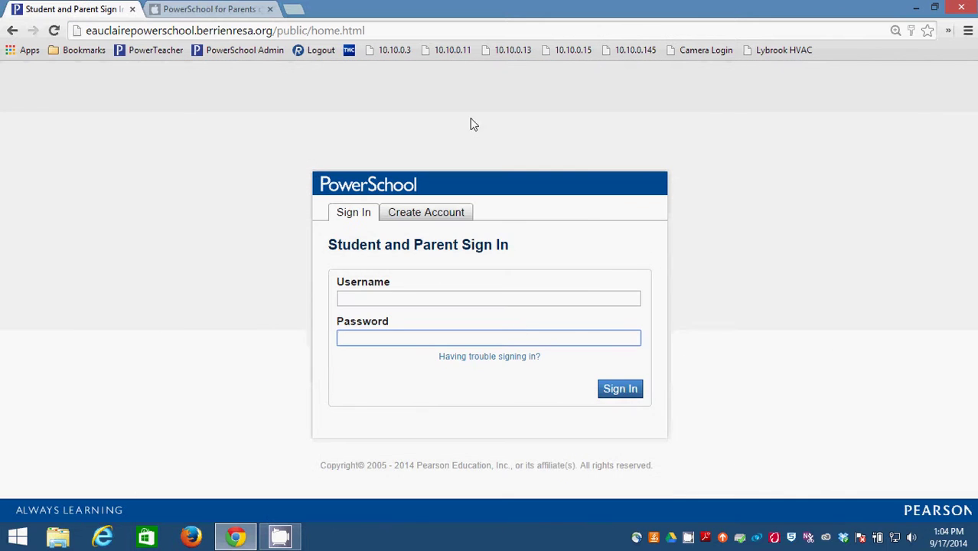
left_click(425, 212)
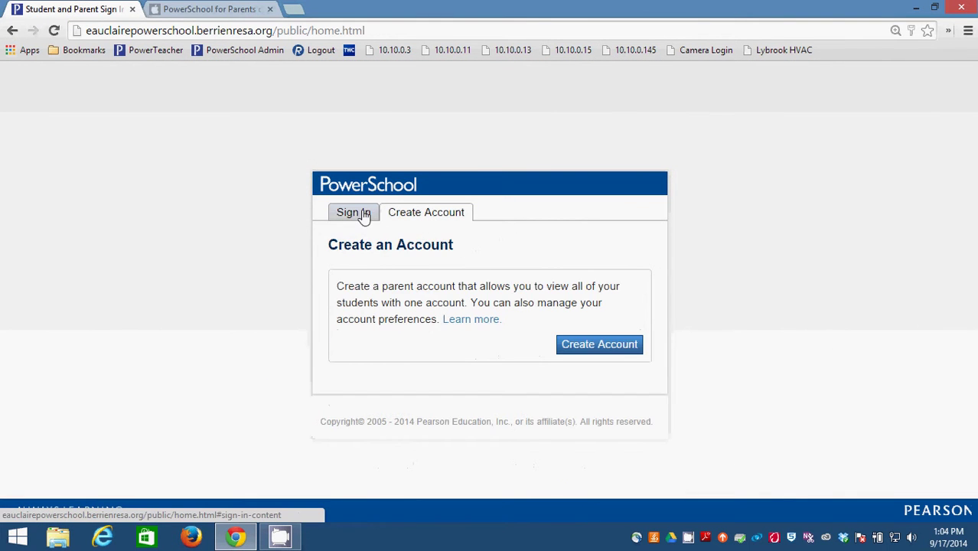
left_click(365, 217)
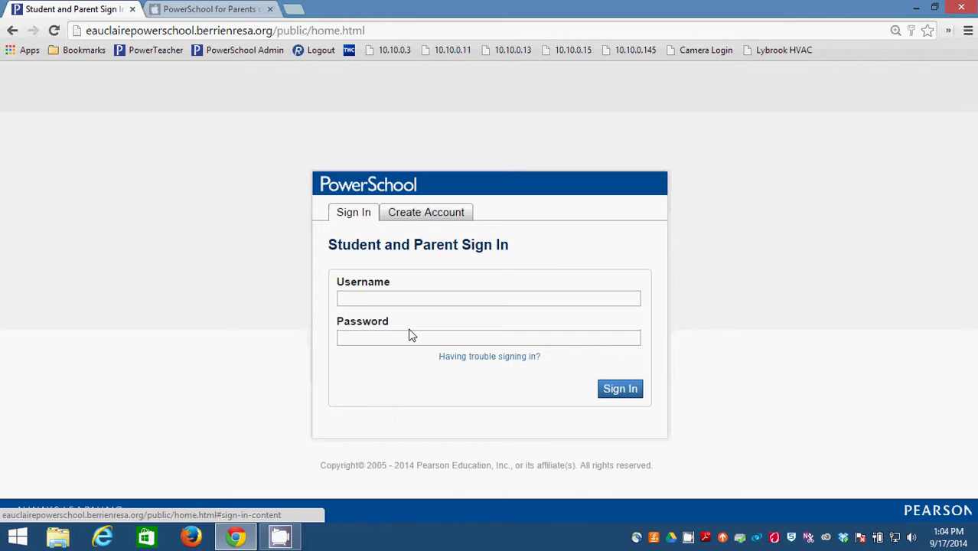
Alternate between the iTunes listing and sign-in tabs, ending on sign-in, then leave the browser
left_click(247, 10)
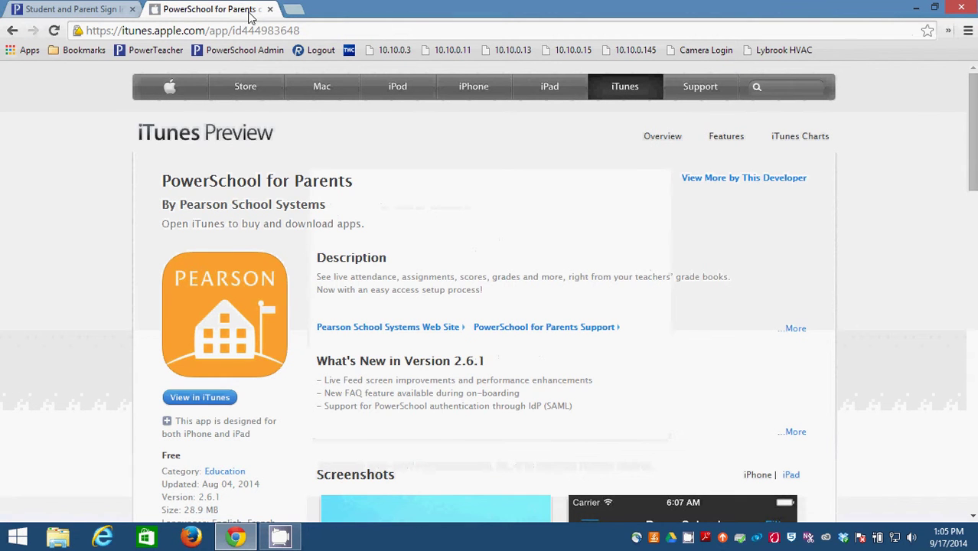
left_click(103, 12)
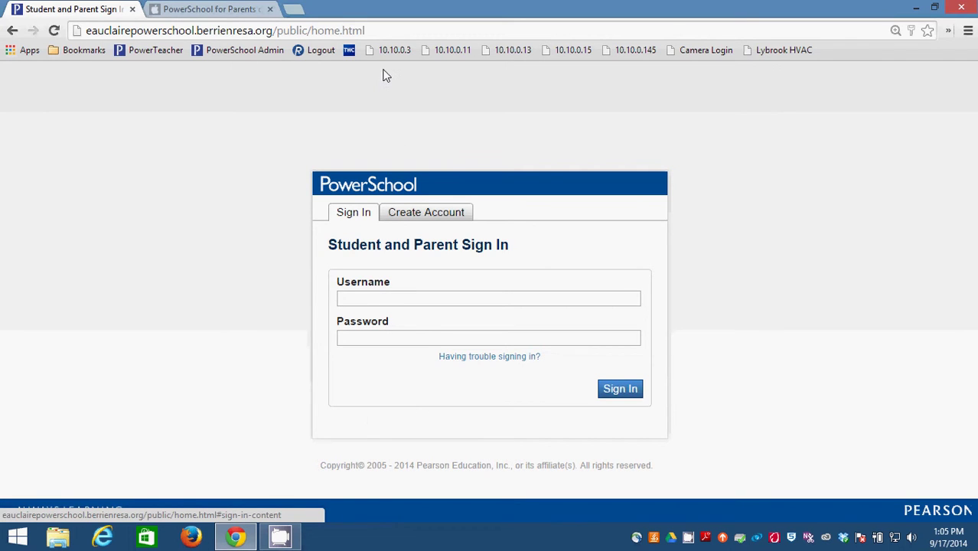
left_click(222, 9)
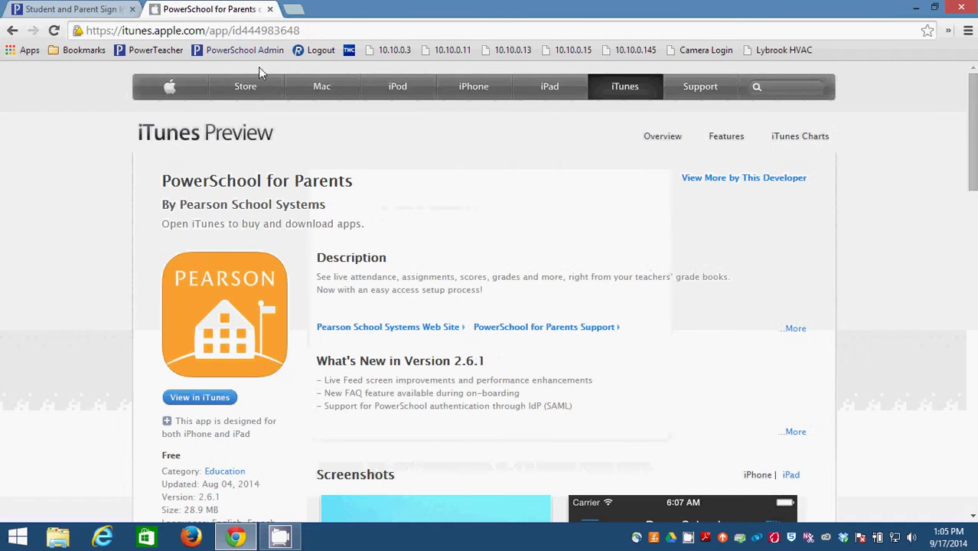
left_click(100, 13)
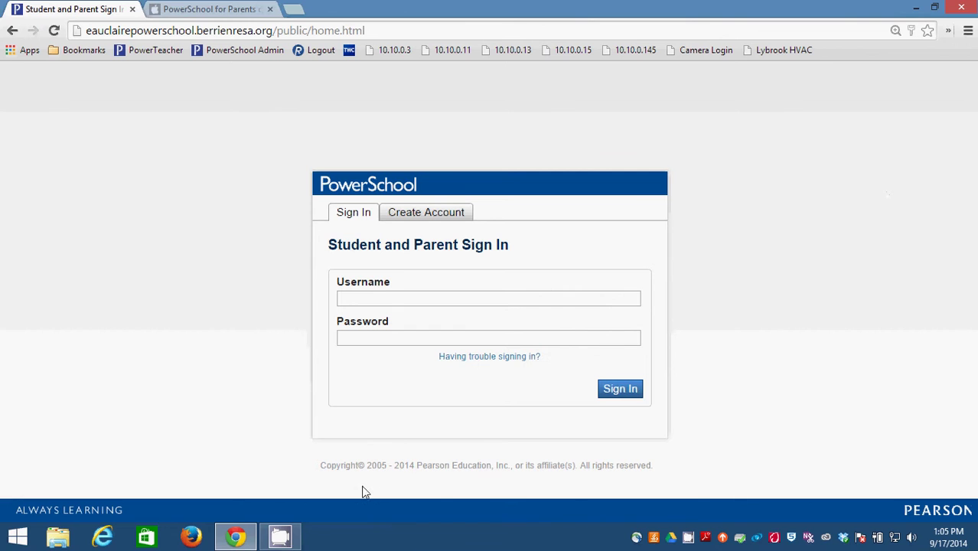
left_click(283, 534)
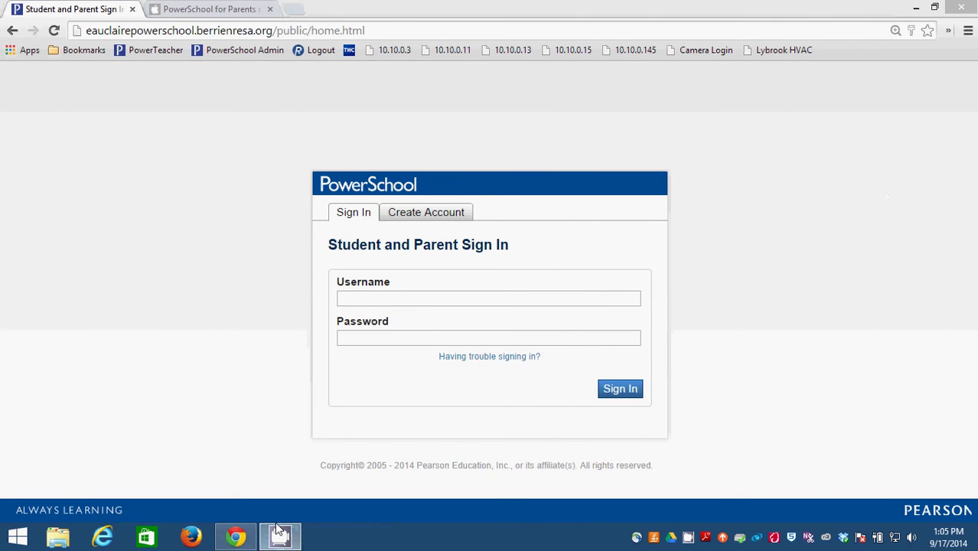